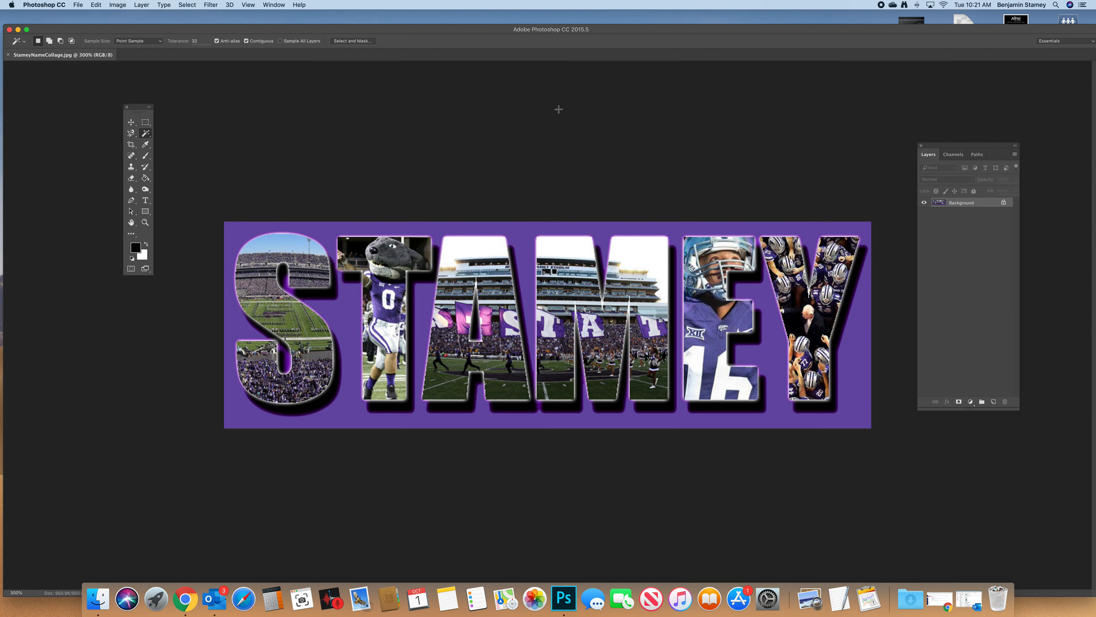
# - Switch to Finder and preview the five running photos in the NAME IN PICTURES folder
pyautogui.moveTo(741, 29); pyautogui.dragTo(720, 65)
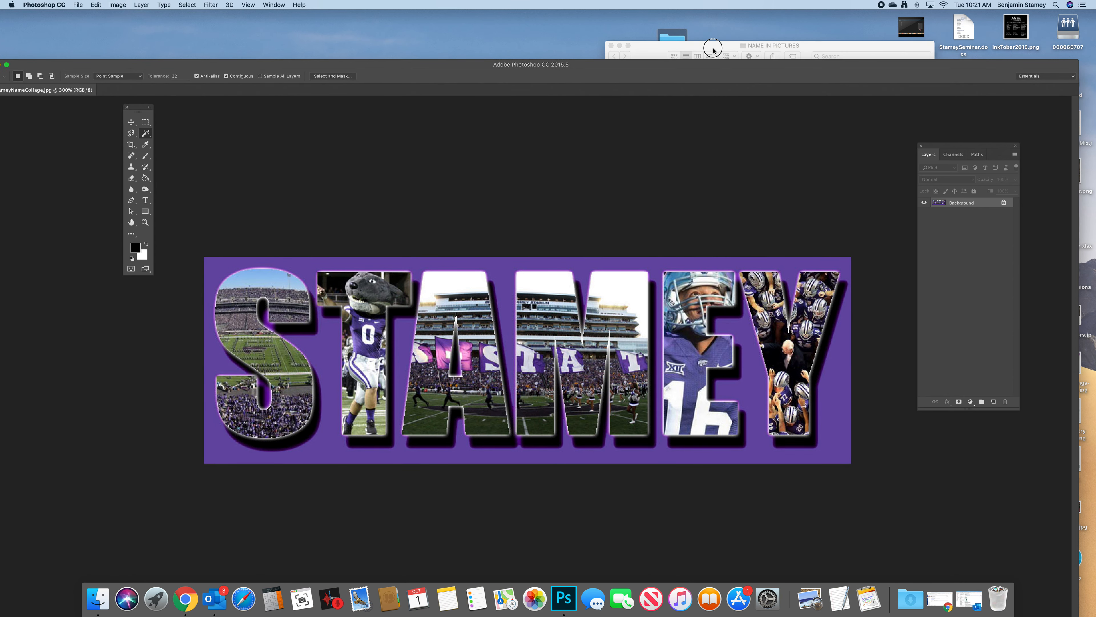
pyautogui.click(720, 47)
pyautogui.click(720, 79)
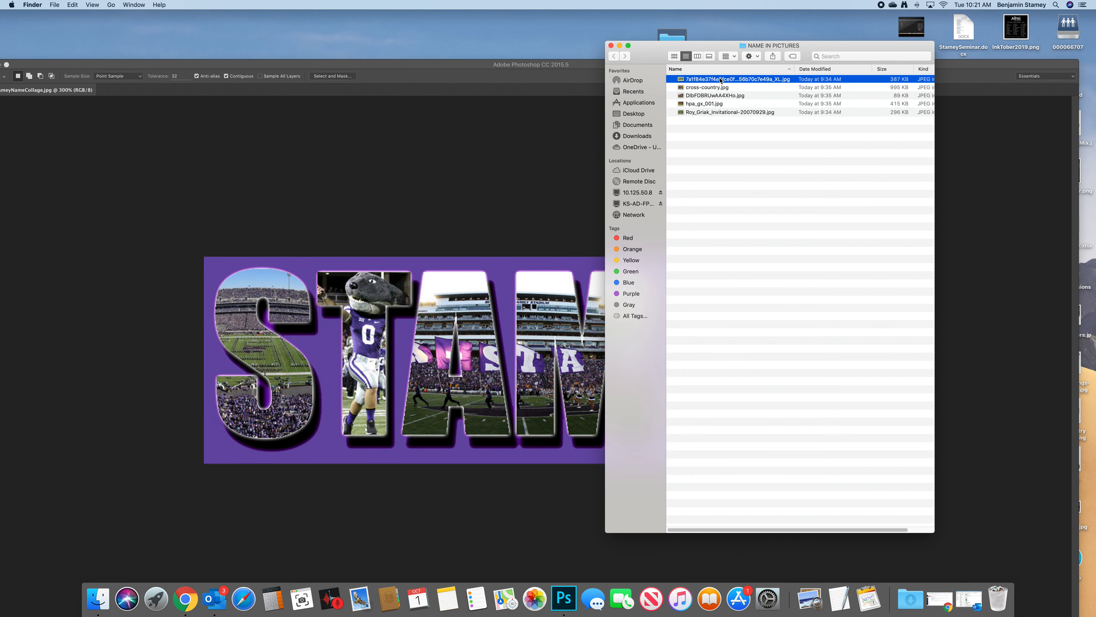
pyautogui.press('space')
pyautogui.press('Down')
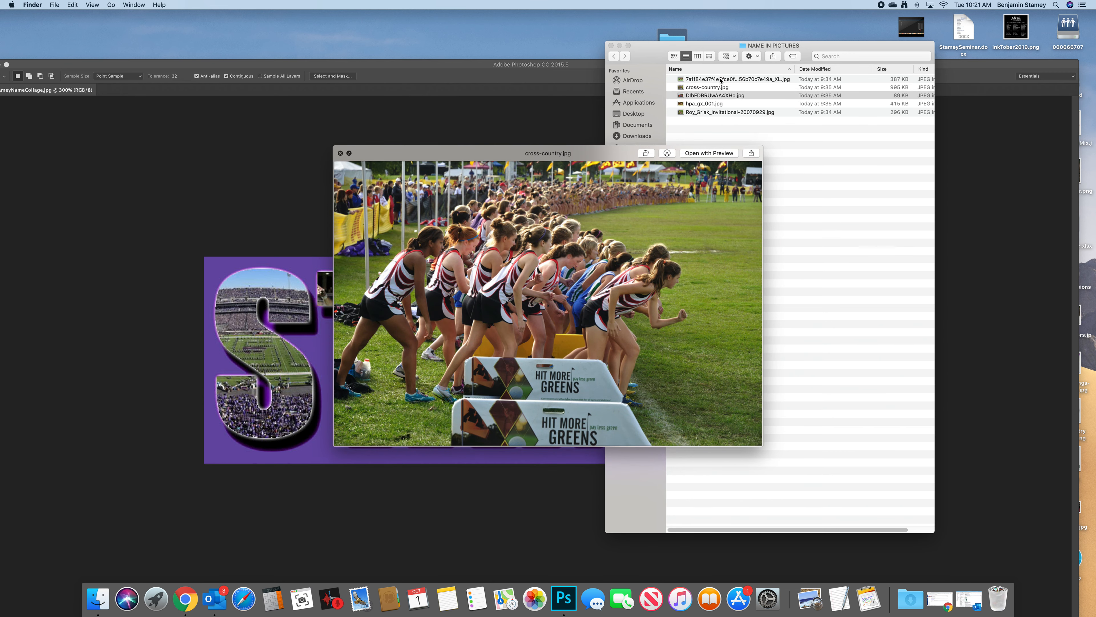
pyautogui.press('Down')
pyautogui.press('Down')
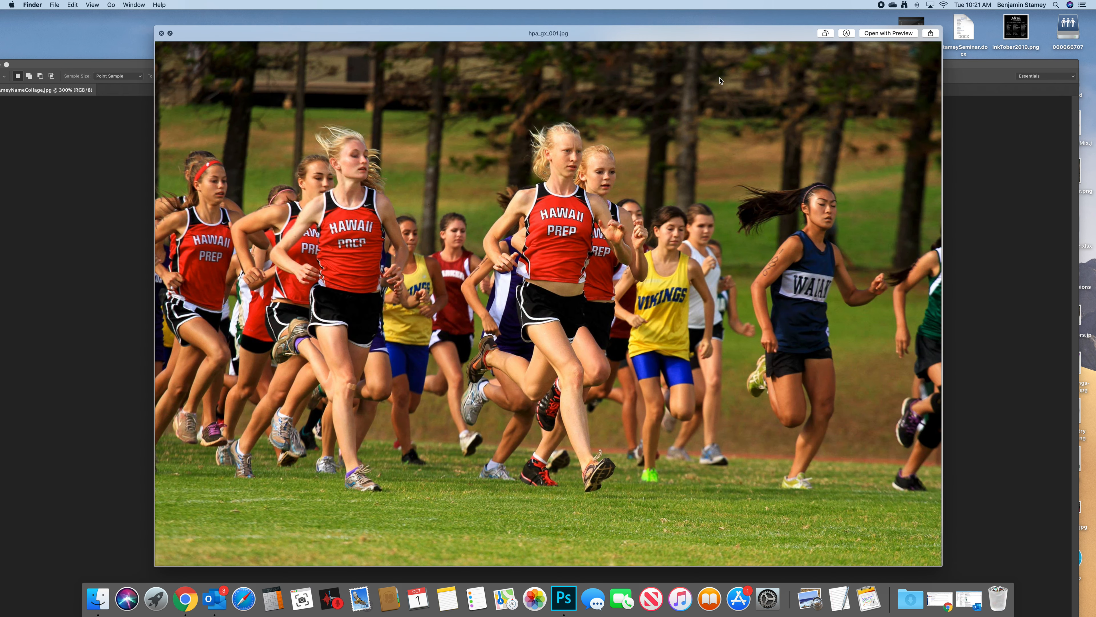
pyautogui.press('Down')
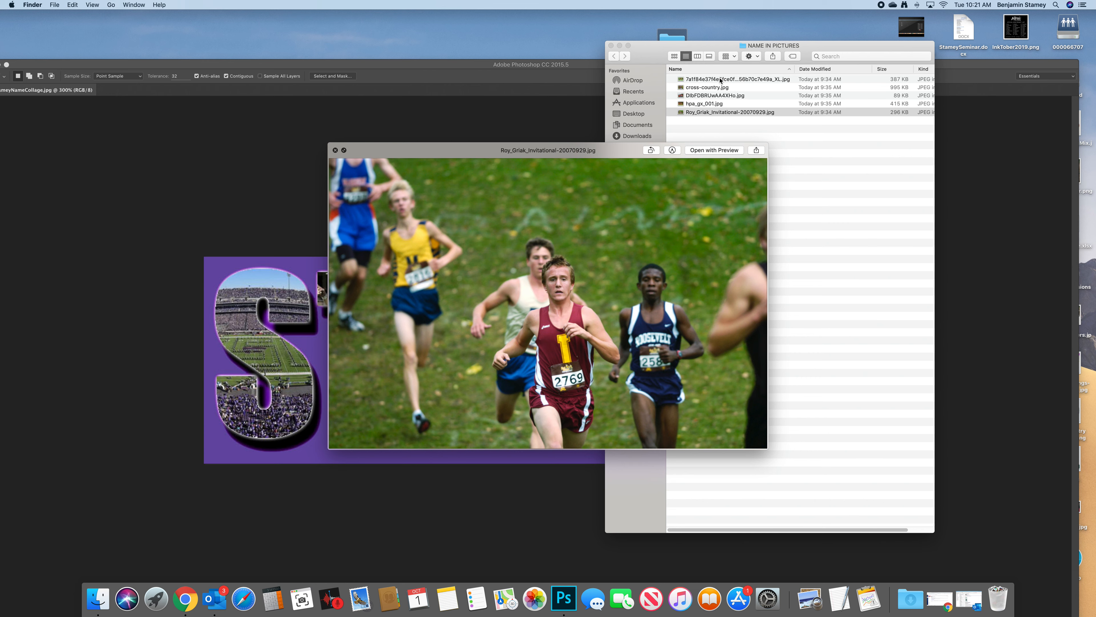
pyautogui.press('space')
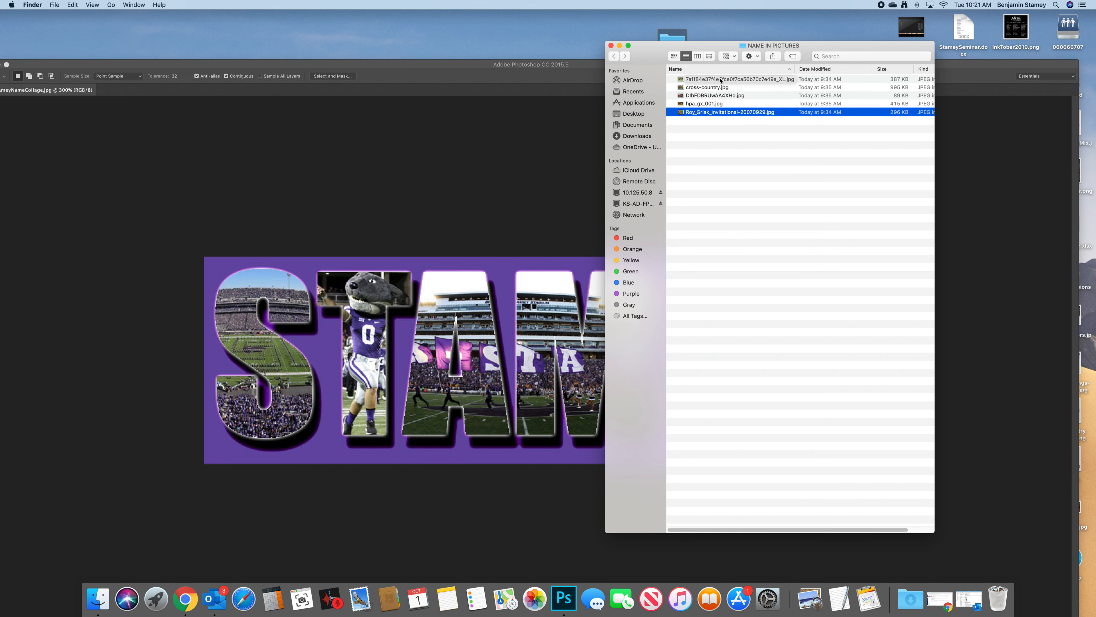
# - Switch back to Photoshop and close the finished name collage document
pyautogui.click(492, 125)
pyautogui.moveTo(498, 65); pyautogui.dragTo(536, 53)
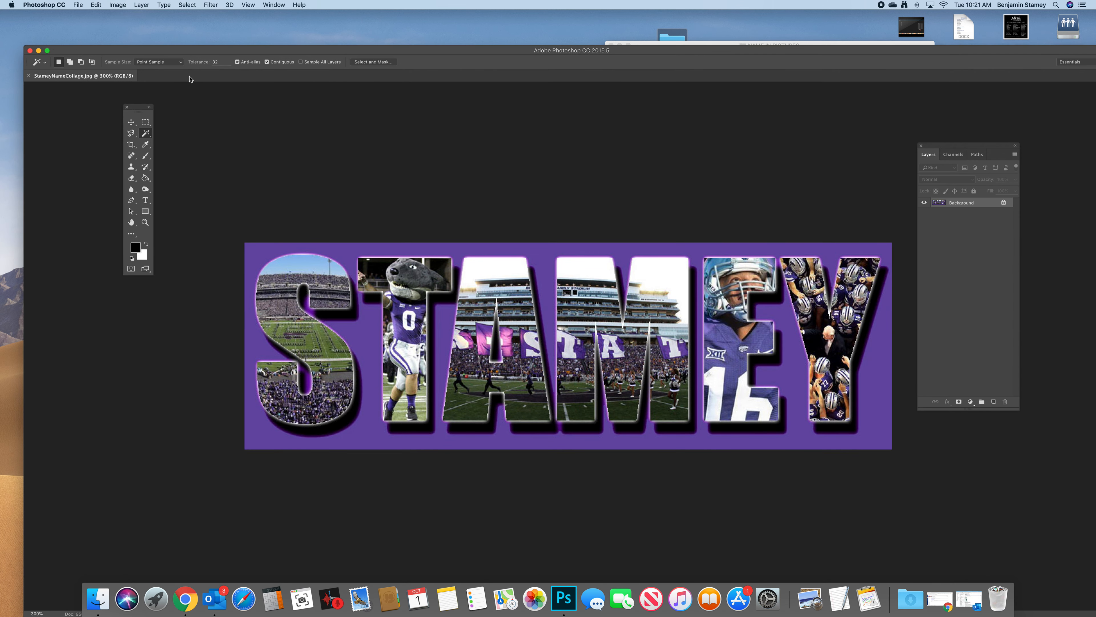
pyautogui.click(29, 77)
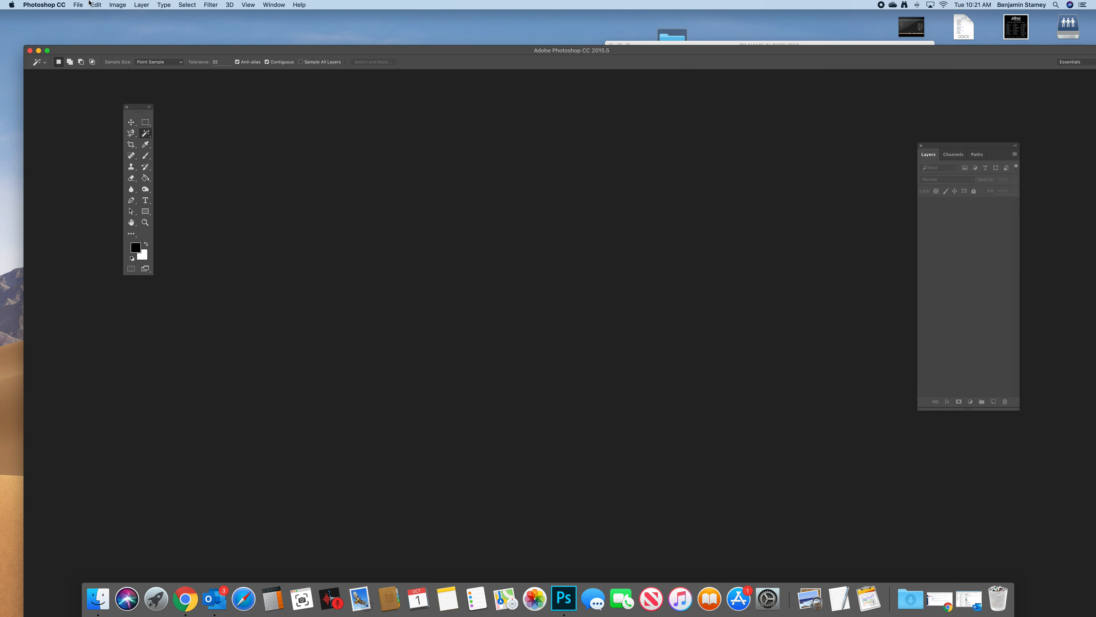
# - Create a new document 10 inches wide and 10 inches high at 72 pixels per inch
pyautogui.click(80, 5)
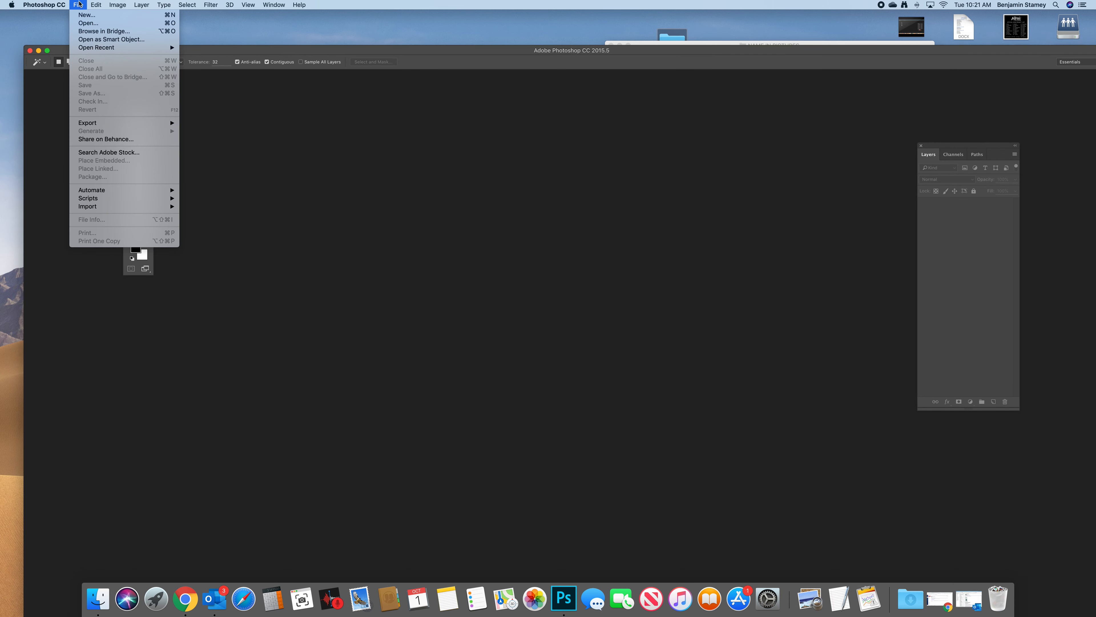
pyautogui.click(88, 16)
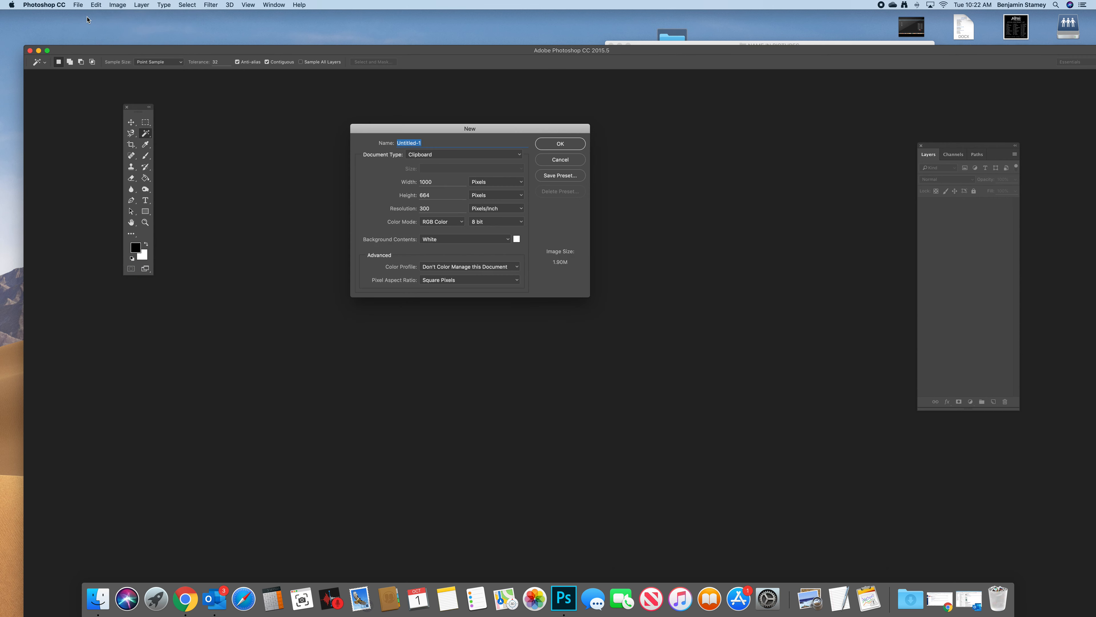
pyautogui.doubleClick(446, 181)
pyautogui.write('10')
pyautogui.click(481, 182)
pyautogui.click(442, 197)
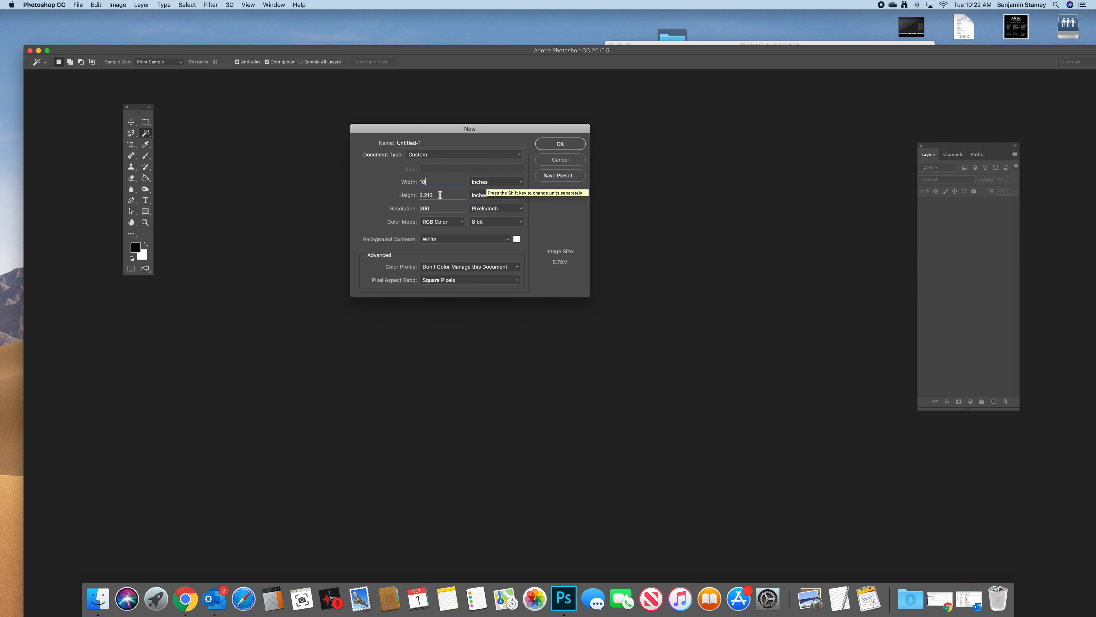
pyautogui.doubleClick(442, 197)
pyautogui.write('10')
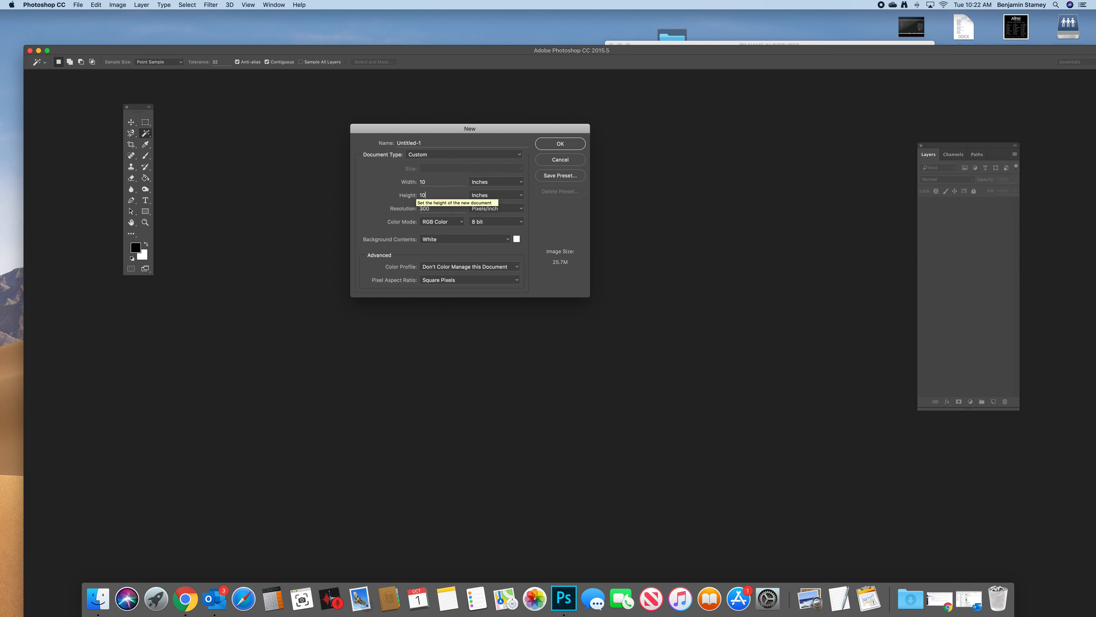
pyautogui.doubleClick(432, 208)
pyautogui.write('72')
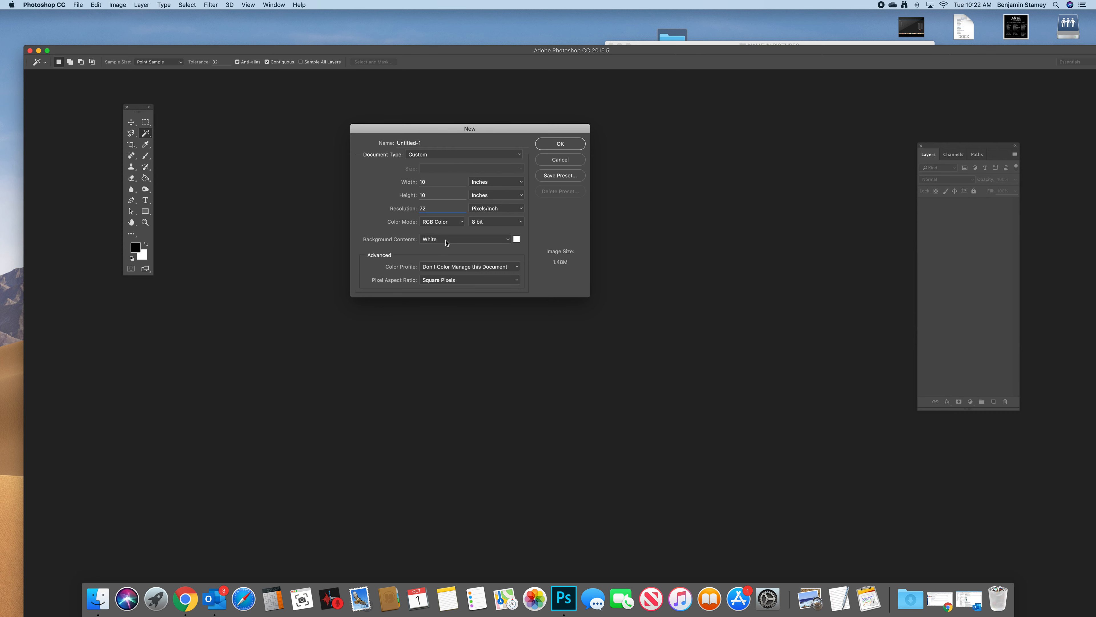
pyautogui.click(567, 143)
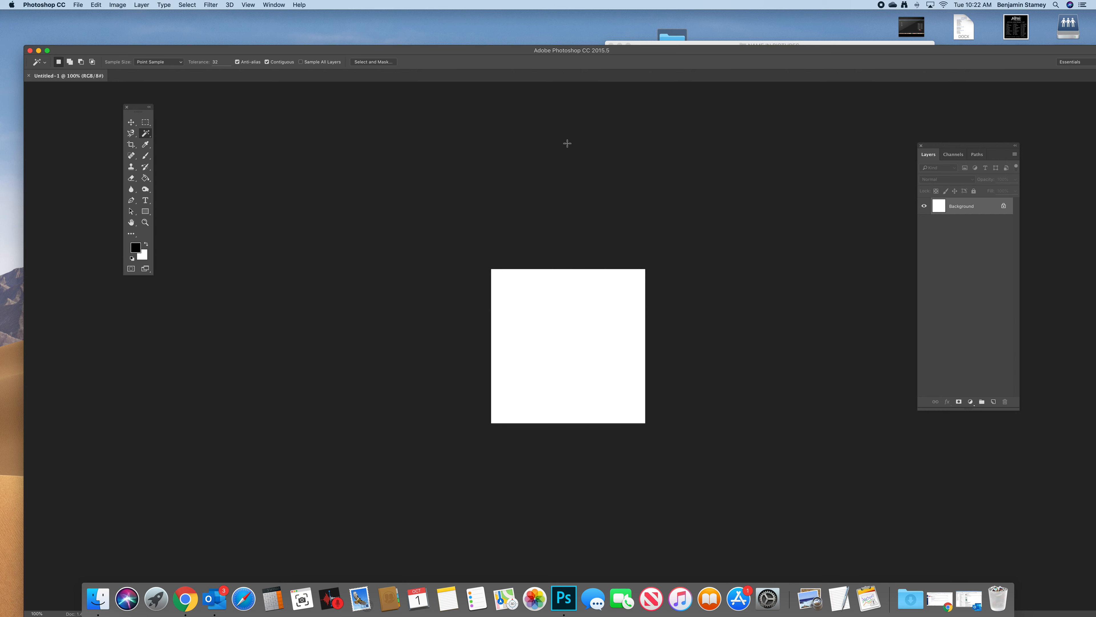
# - Activate the Type tool, browse the available fonts and set the font to Impact
pyautogui.click(146, 200)
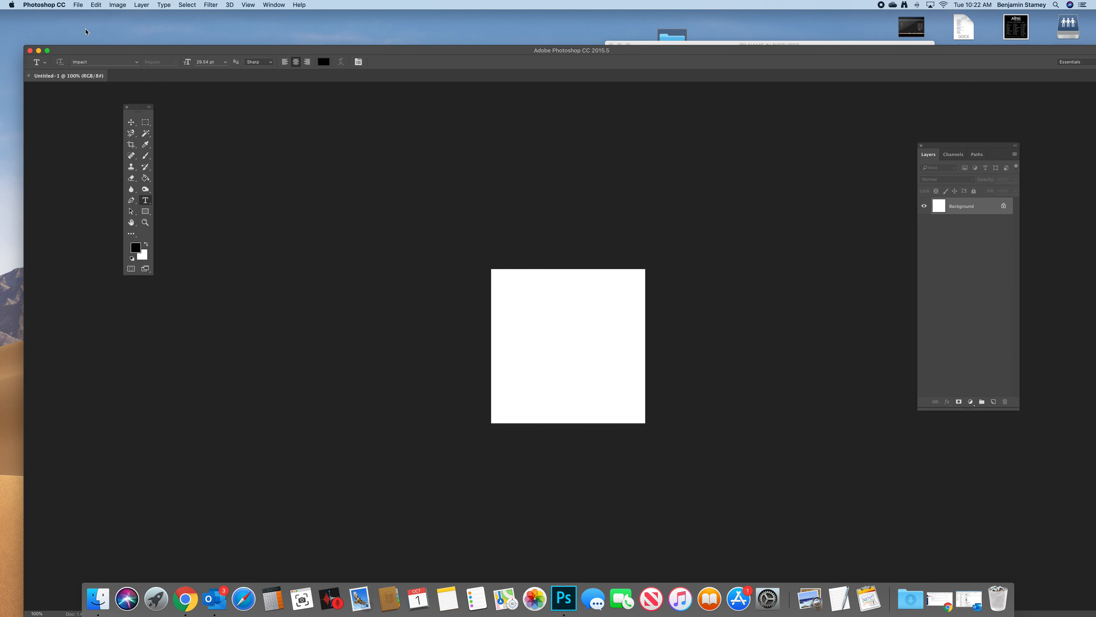
pyautogui.click(103, 62)
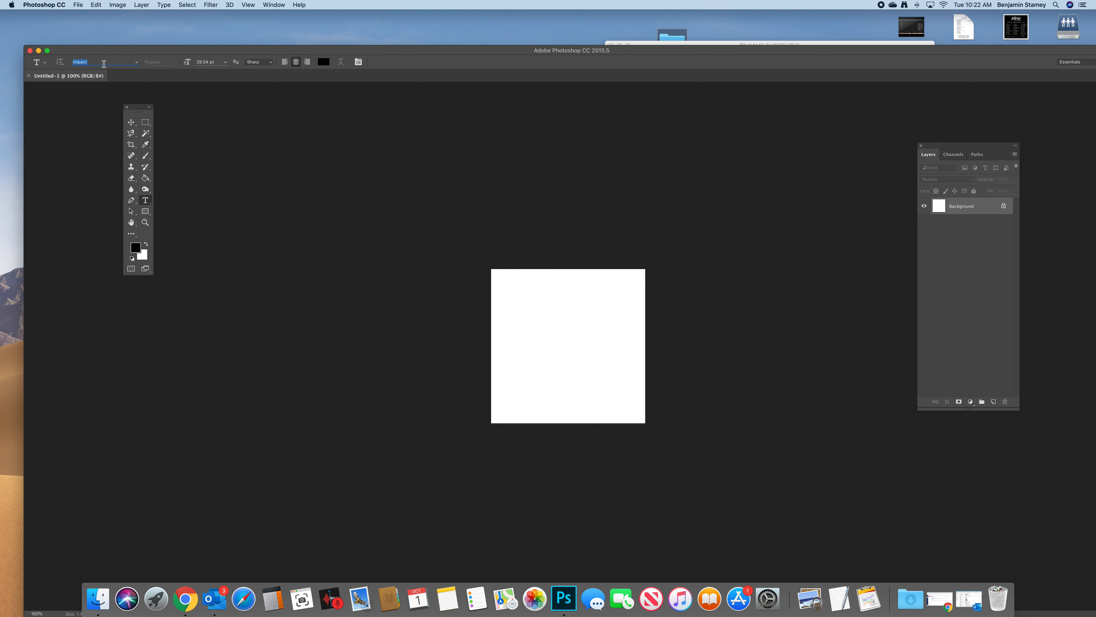
pyautogui.click(137, 63)
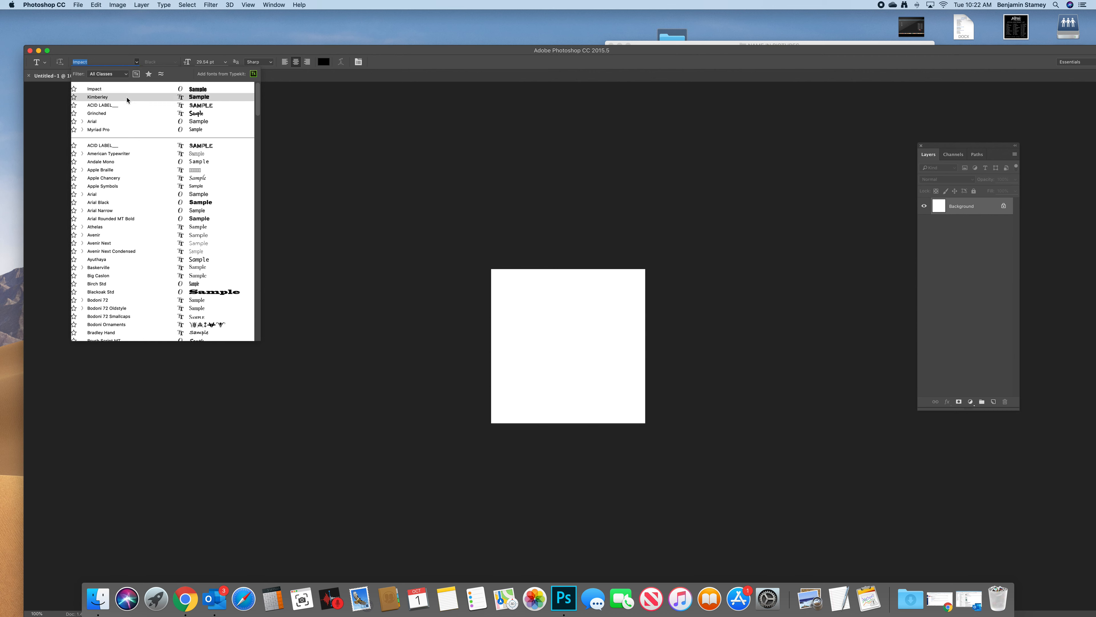
pyautogui.scroll(-10, 166, 236)
pyautogui.scroll(-5, 164, 236)
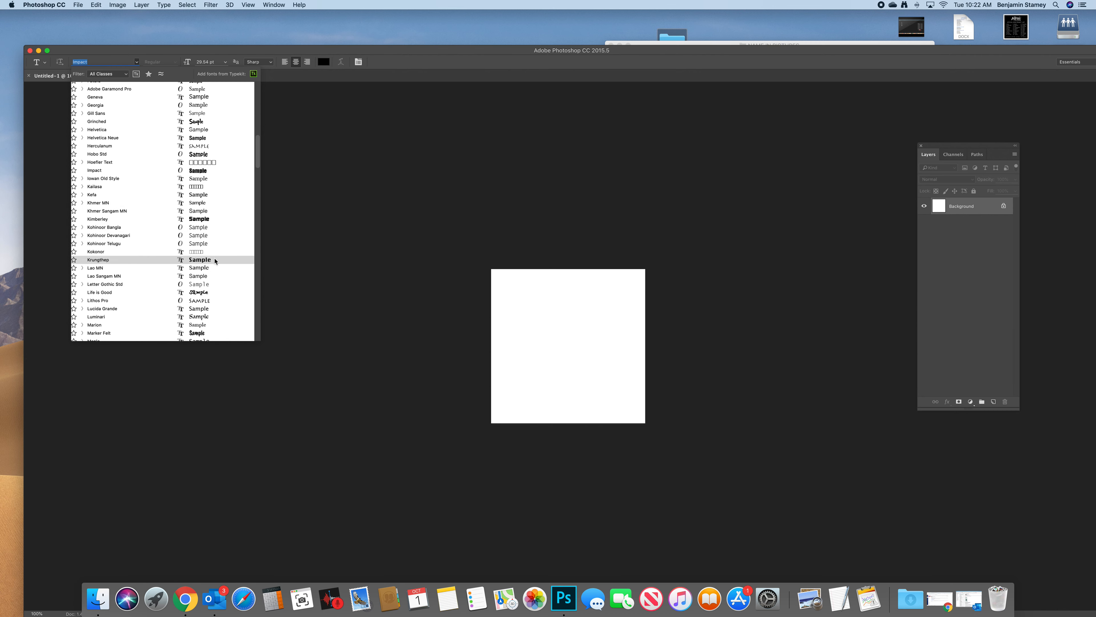
pyautogui.scroll(-3, 213, 288)
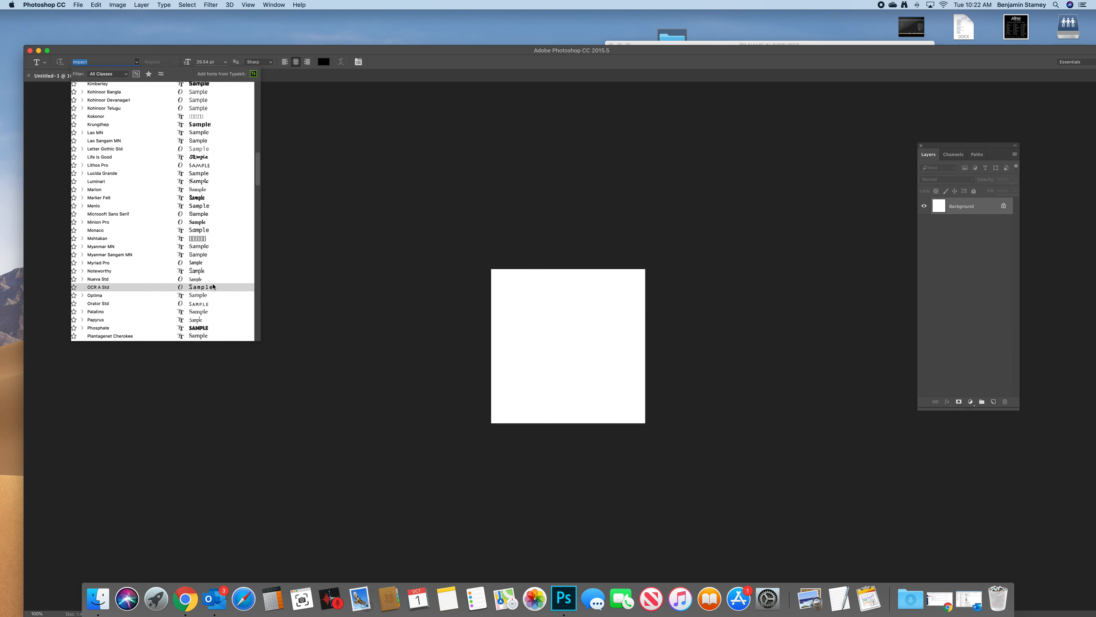
pyautogui.scroll(5, 212, 285)
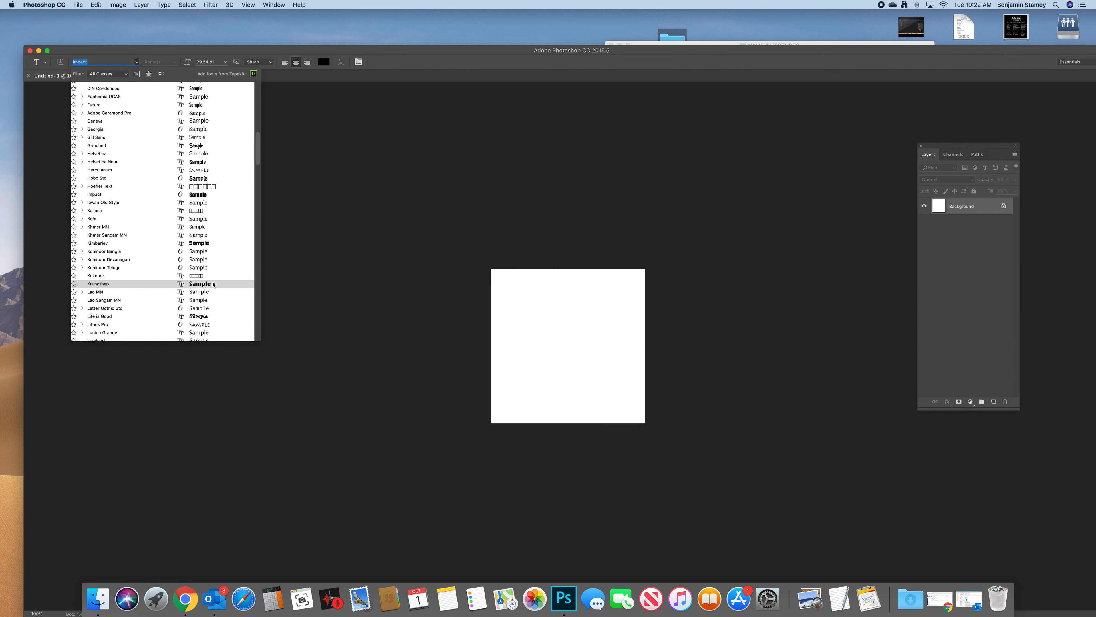
pyautogui.scroll(10, 213, 284)
pyautogui.scroll(4, 213, 284)
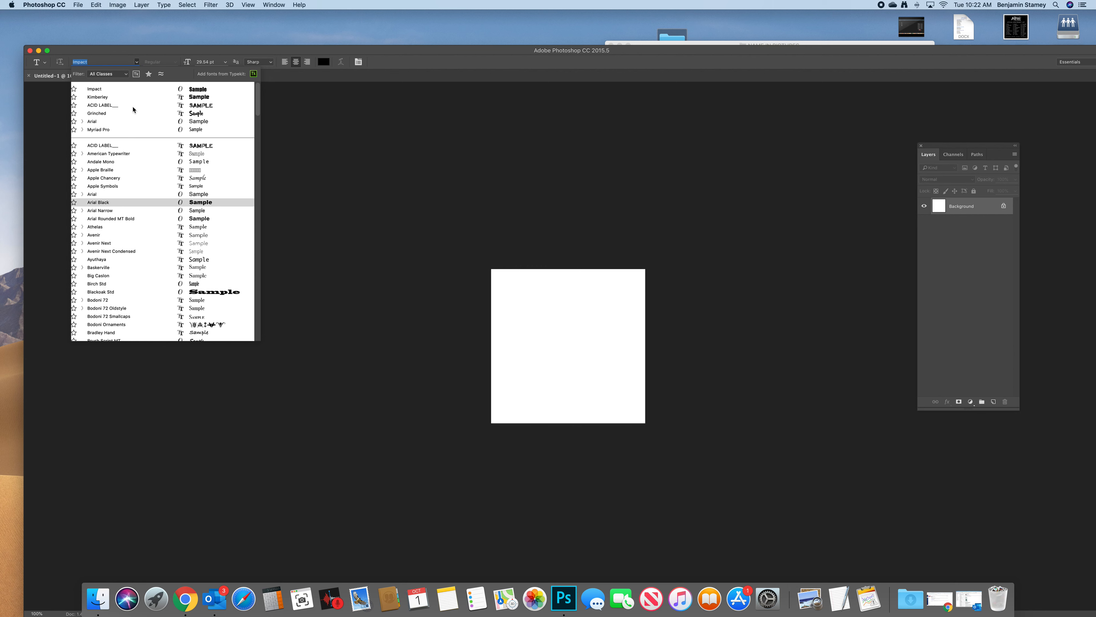
pyautogui.click(109, 88)
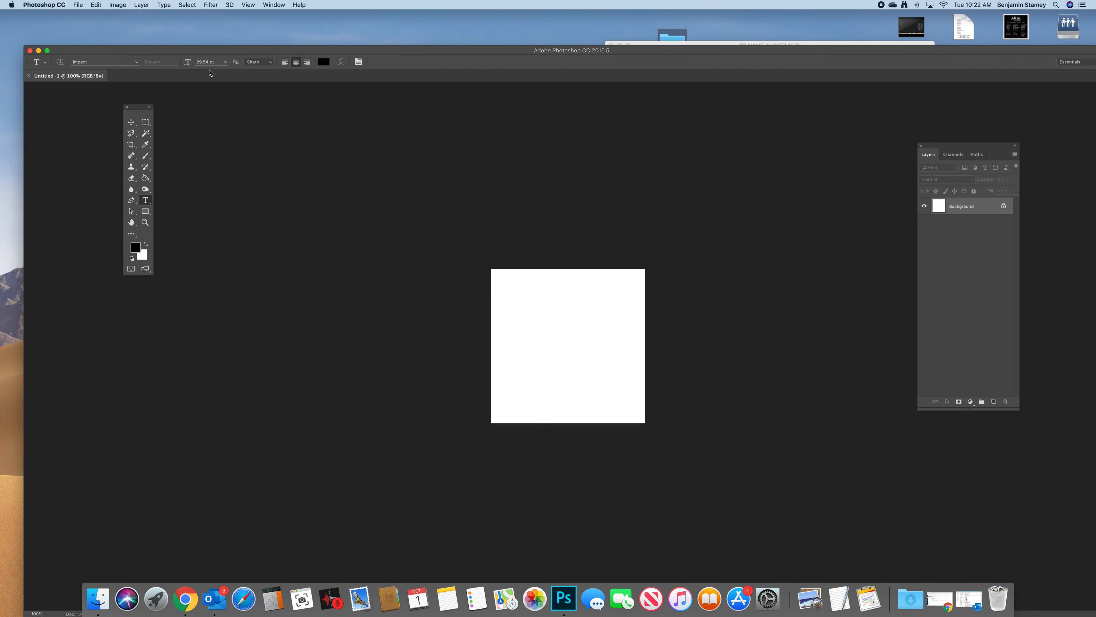
# - Add a text layer with the surname in capital letters in the upper part of the canvas
pyautogui.click(508, 305)
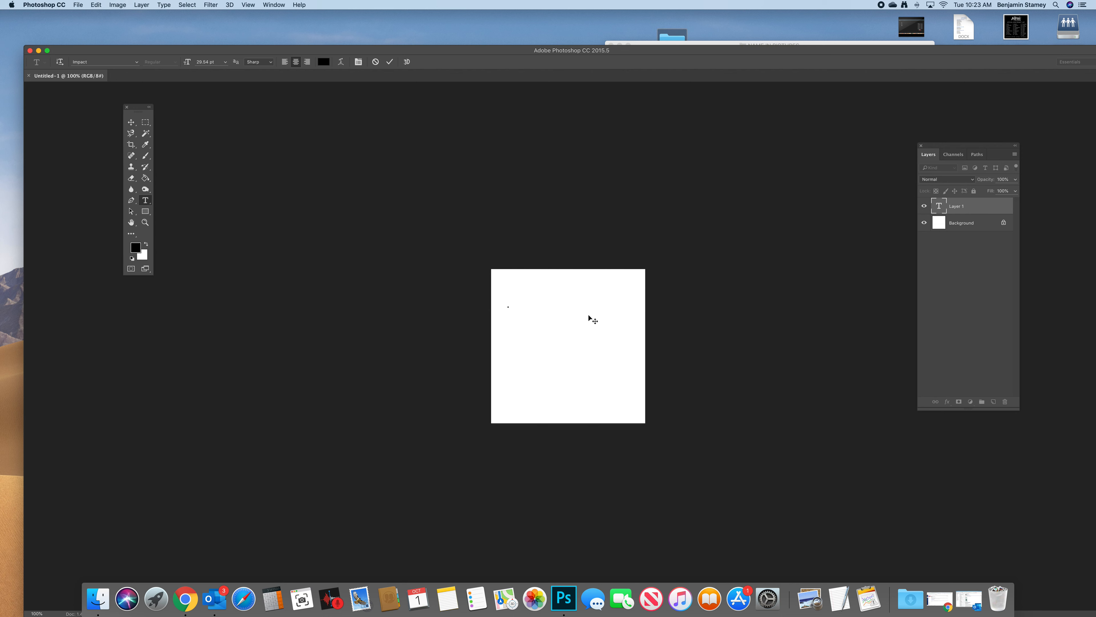
pyautogui.write('STAMEY')
pyautogui.click(389, 62)
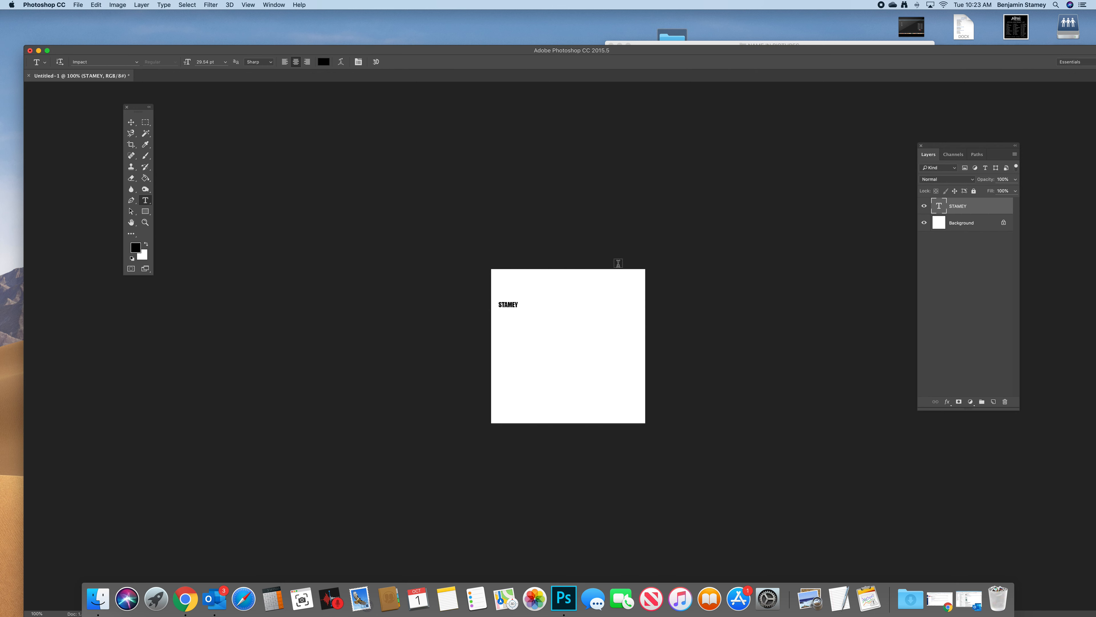
# - Scale the surname text proportionally to about 789% and position it so it spans the full canvas width
pyautogui.press('super+t')
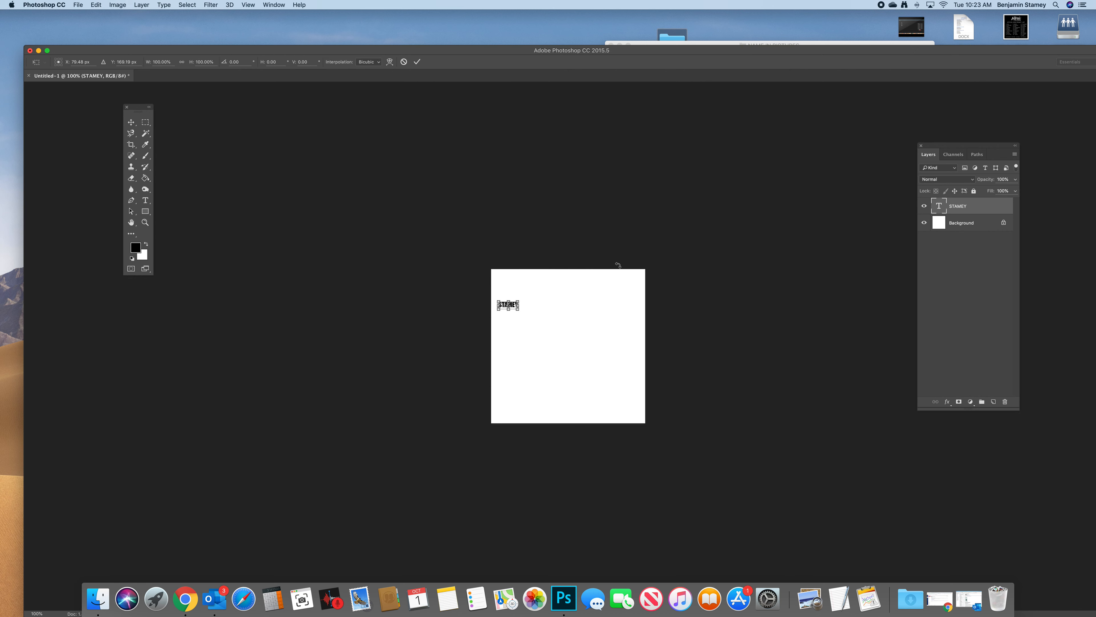
pyautogui.moveTo(518, 310); pyautogui.dragTo(638, 368)
pyautogui.moveTo(502, 298); pyautogui.dragTo(491, 296)
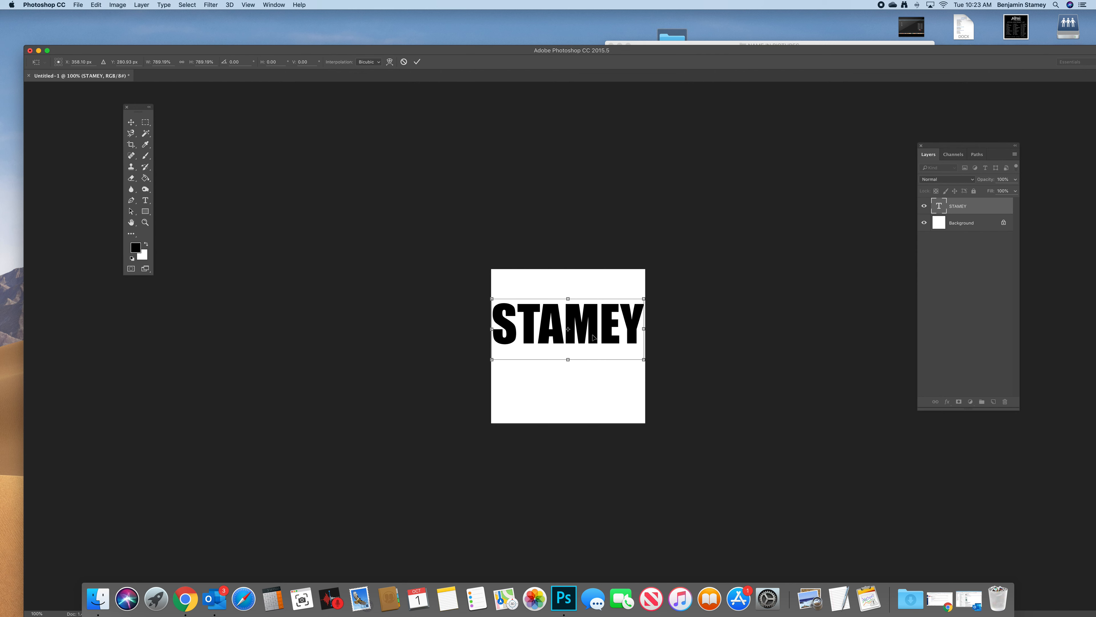
pyautogui.click(417, 61)
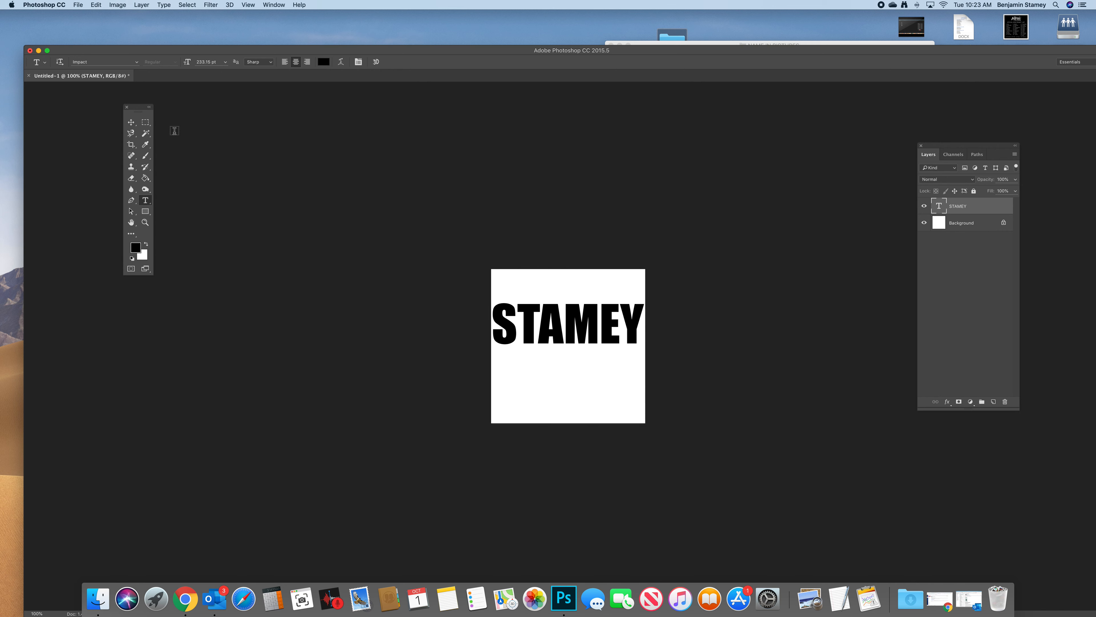
# - Select the letter S of the surname text with the Magic Wand tool
pyautogui.moveTo(138, 109); pyautogui.dragTo(123, 117)
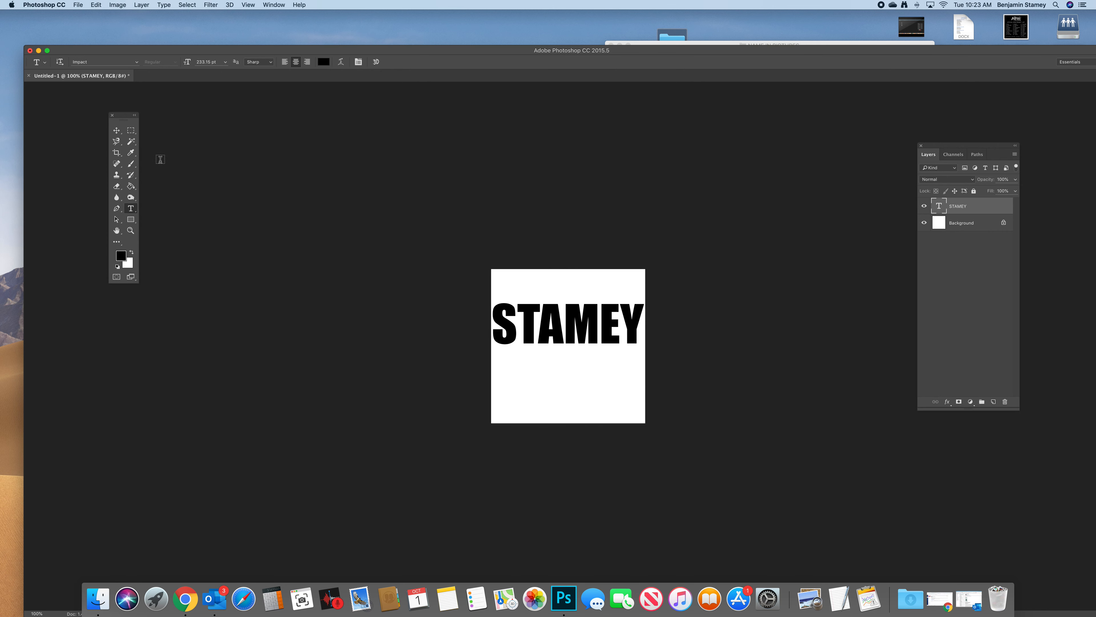
pyautogui.click(130, 155)
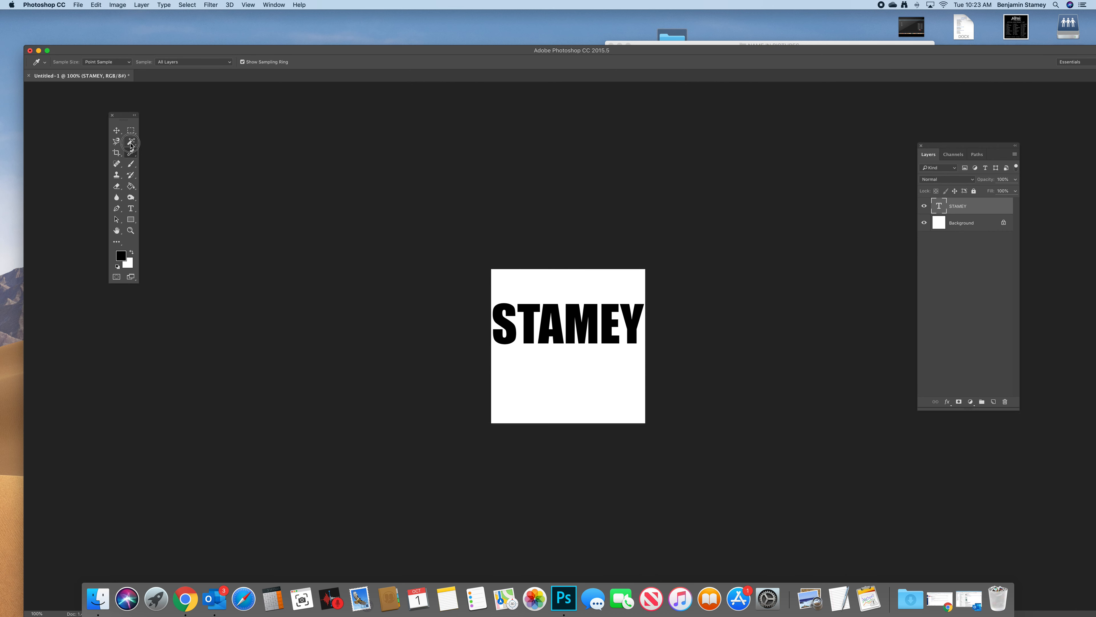
pyautogui.click(131, 143)
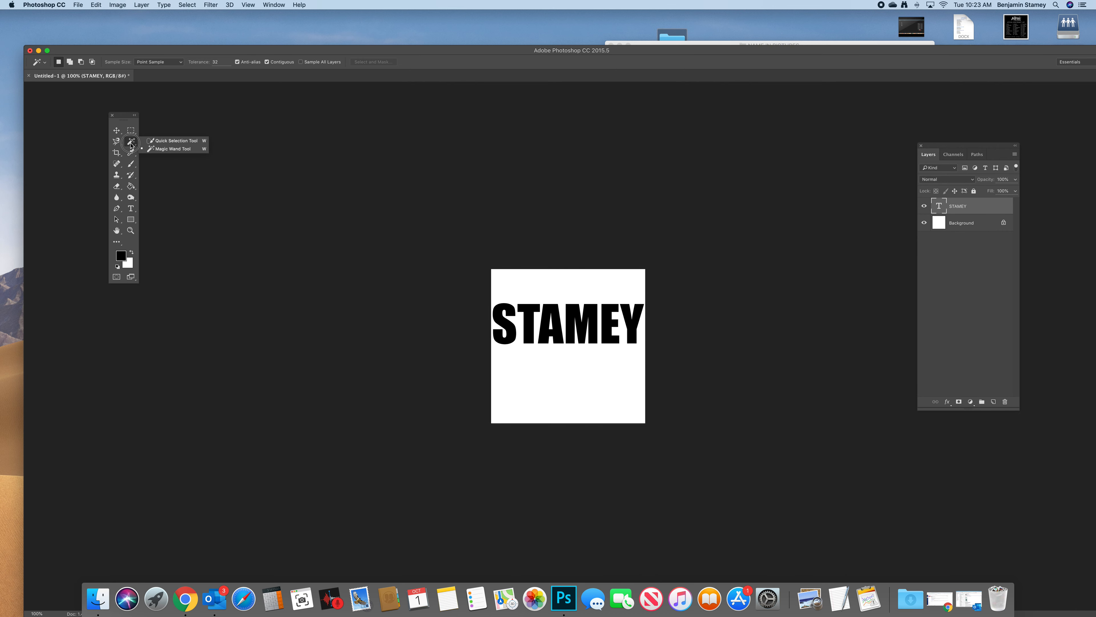
pyautogui.click(152, 150)
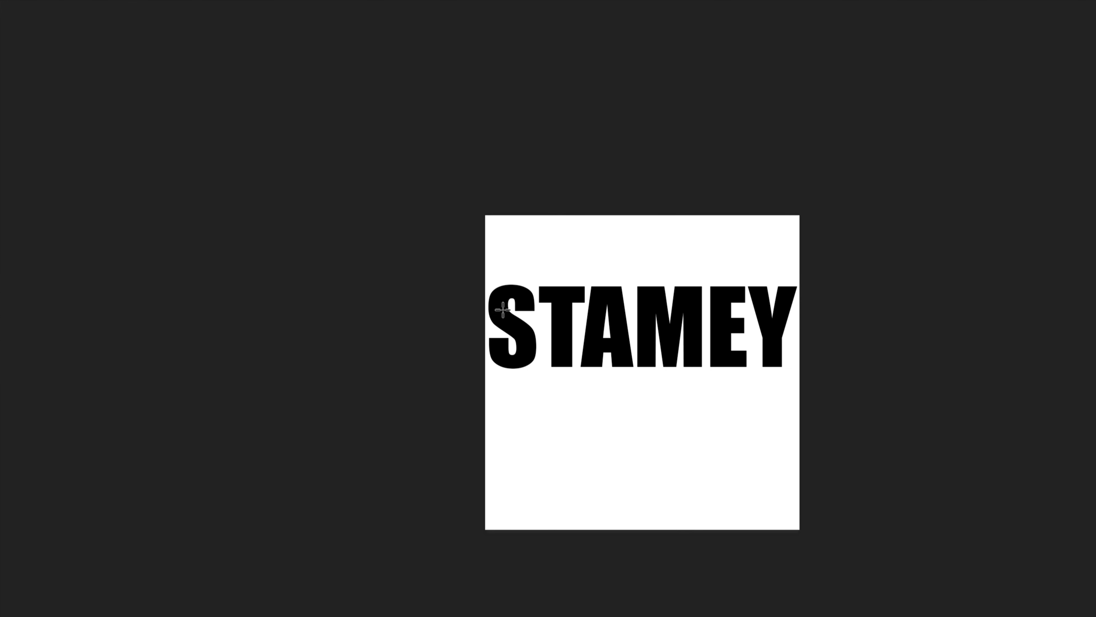
pyautogui.click(501, 312)
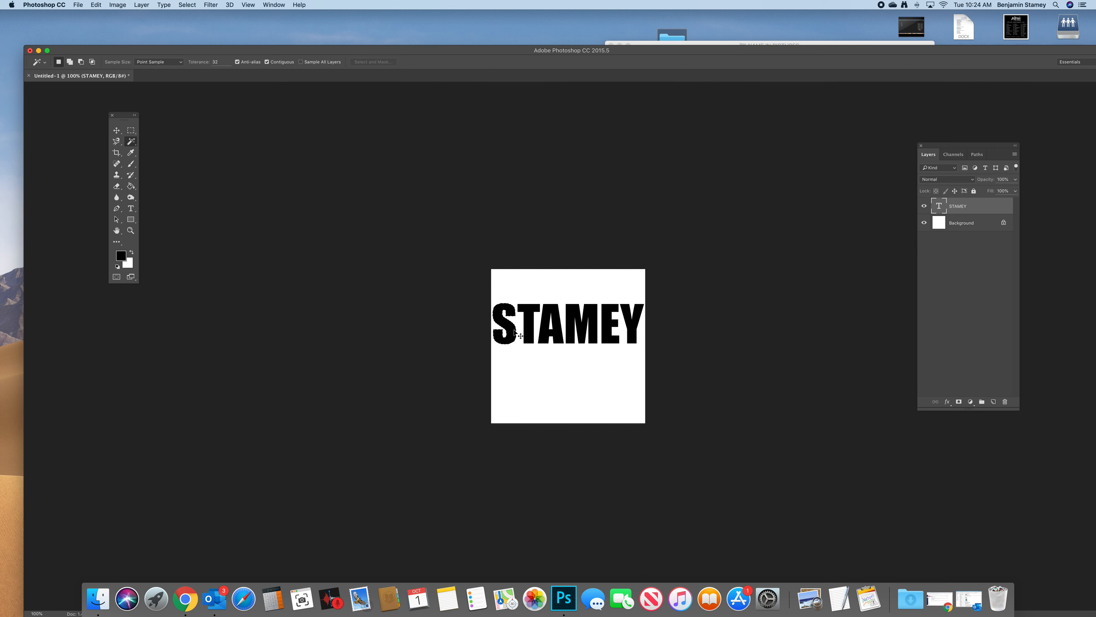
# - Open the photo cross-country.jpg from the NAME IN PICTURES folder on the Desktop
pyautogui.press('super+o')
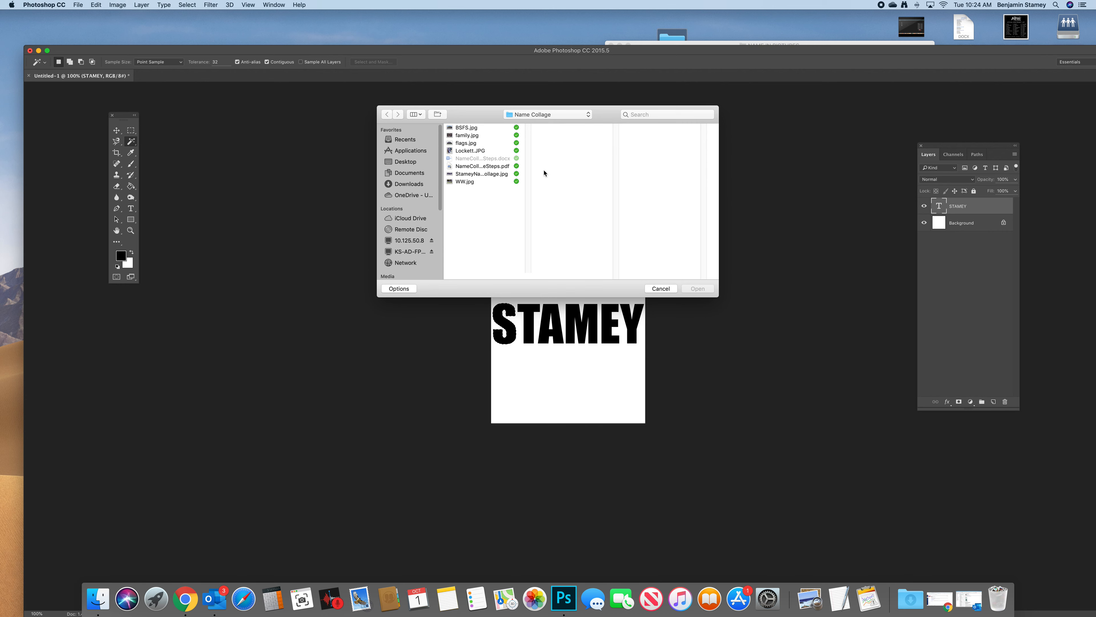
pyautogui.click(422, 161)
pyautogui.moveTo(528, 139); pyautogui.dragTo(528, 175)
pyautogui.click(497, 232)
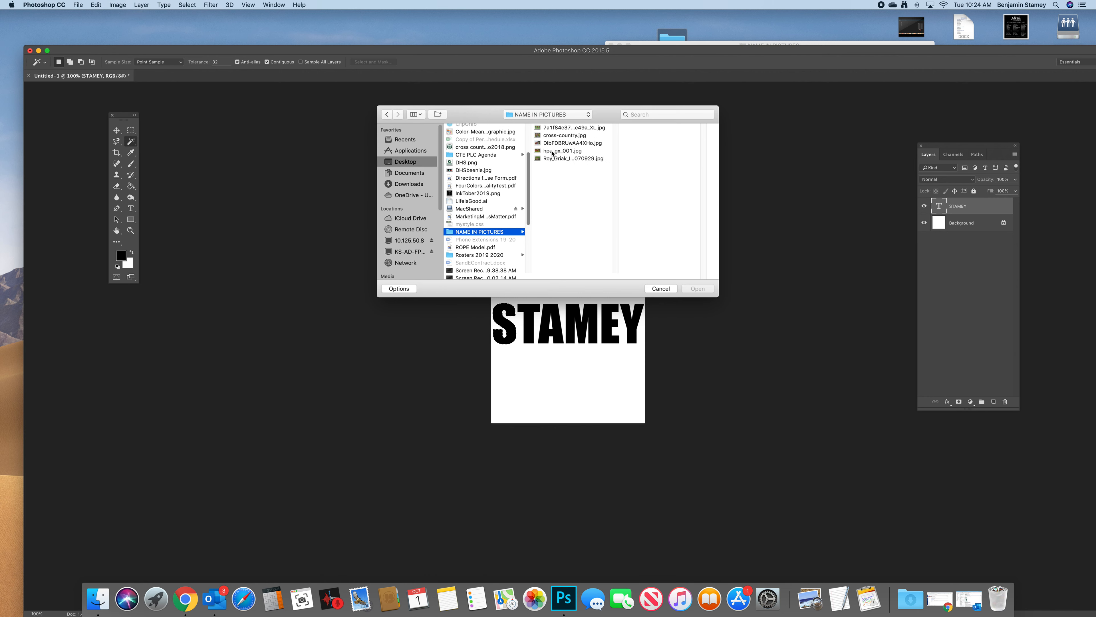
pyautogui.click(567, 143)
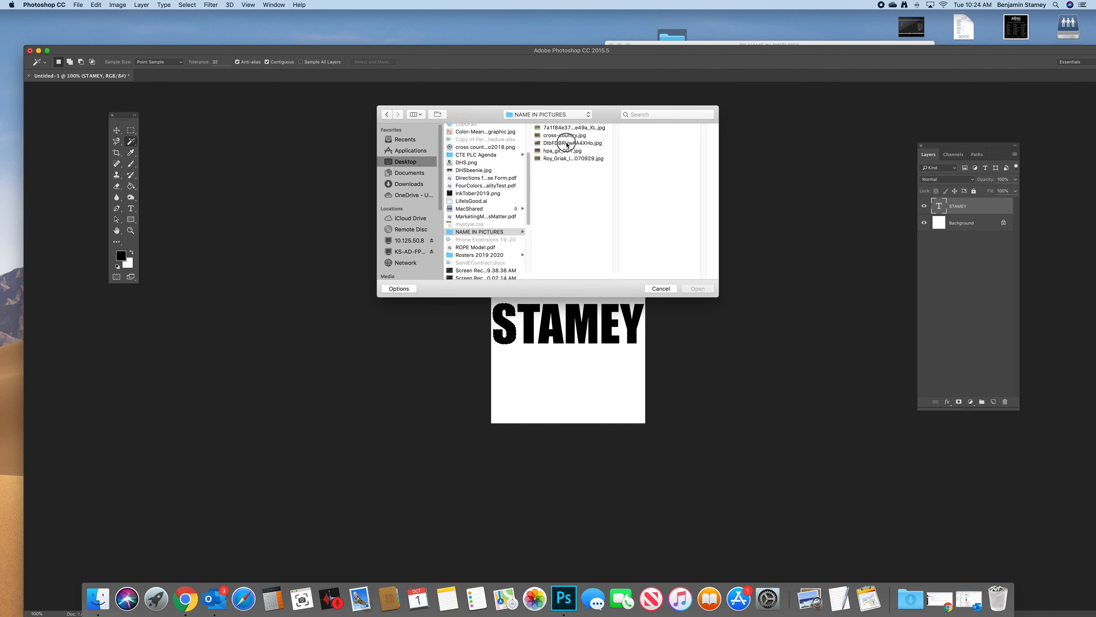
pyautogui.click(561, 137)
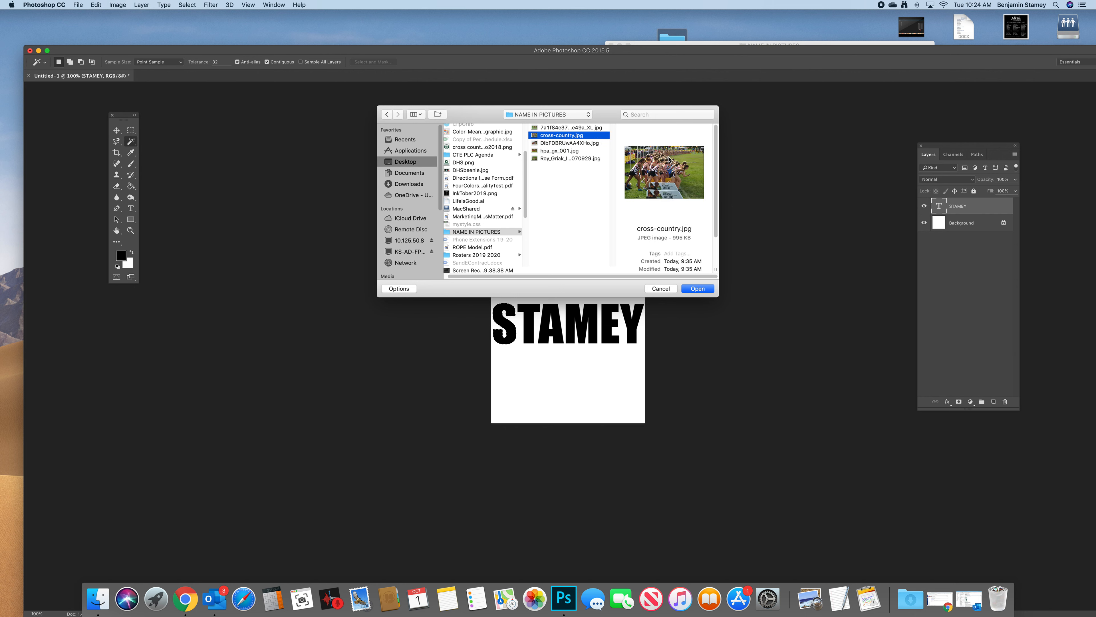
pyautogui.click(698, 288)
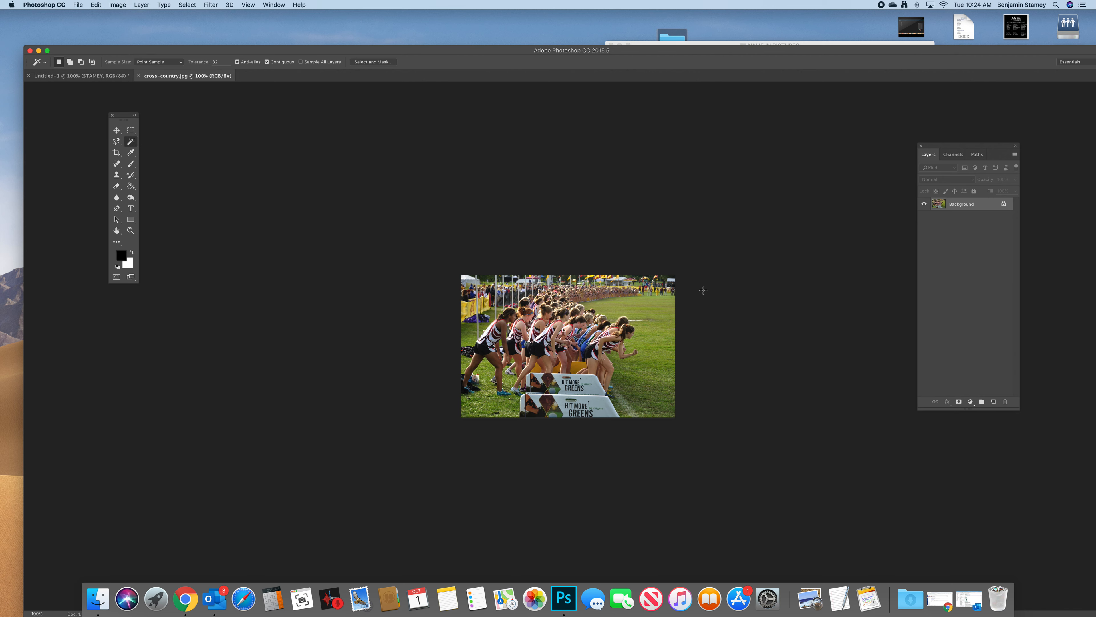
# - Copy the entire cross-country photo and use Paste Into to place it inside the selected letter S of the collage document
pyautogui.press('super+a')
pyautogui.click(85, 79)
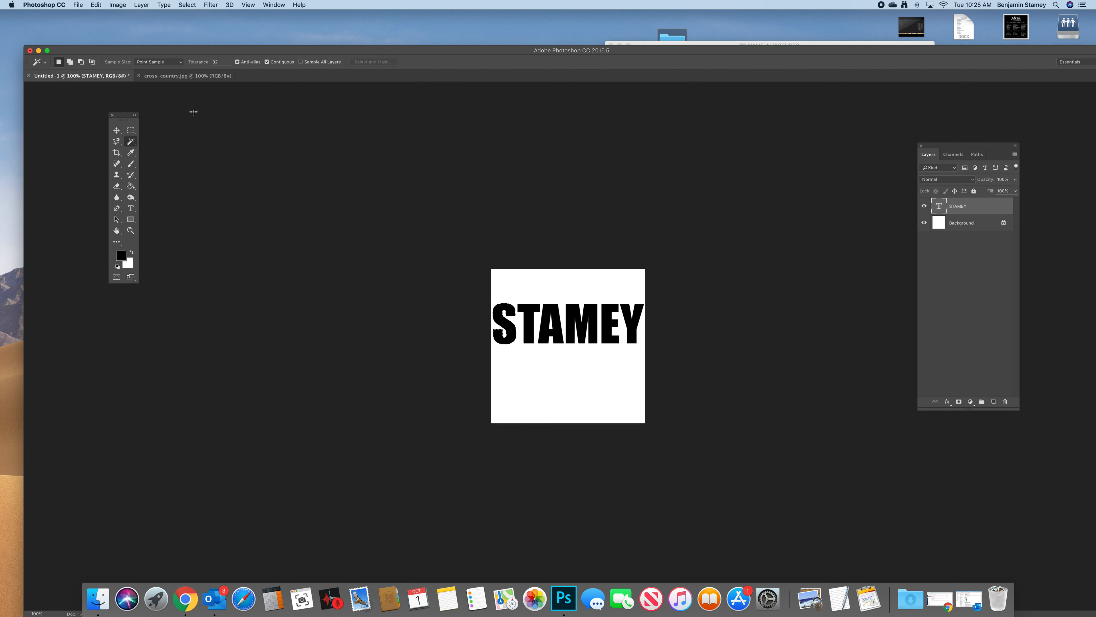
pyautogui.click(77, 5)
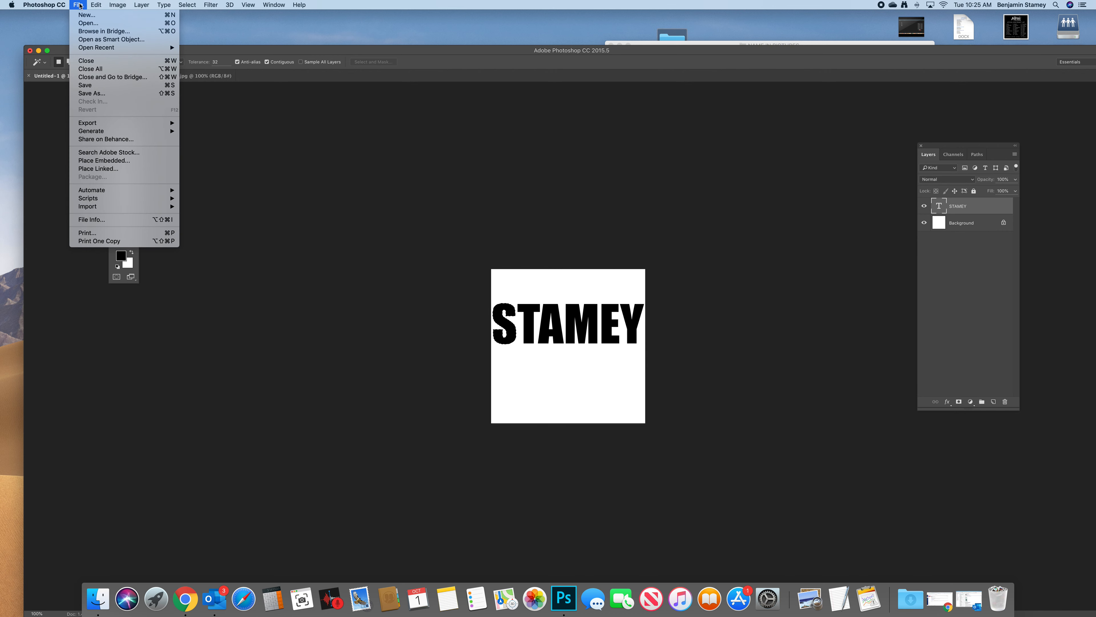
pyautogui.moveTo(98, 3)
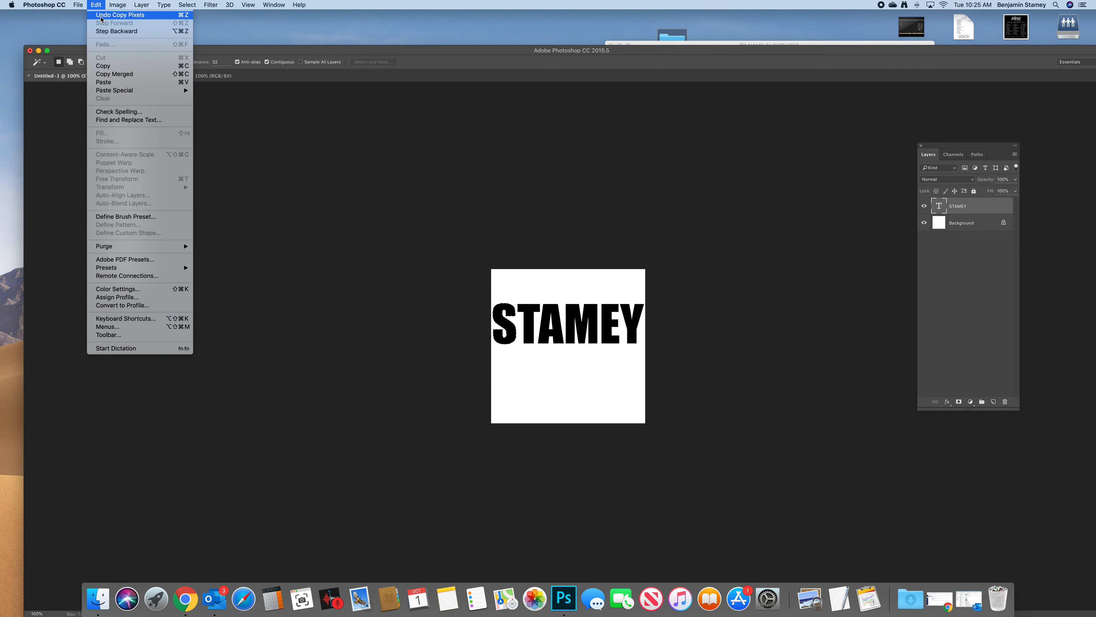
pyautogui.moveTo(133, 95)
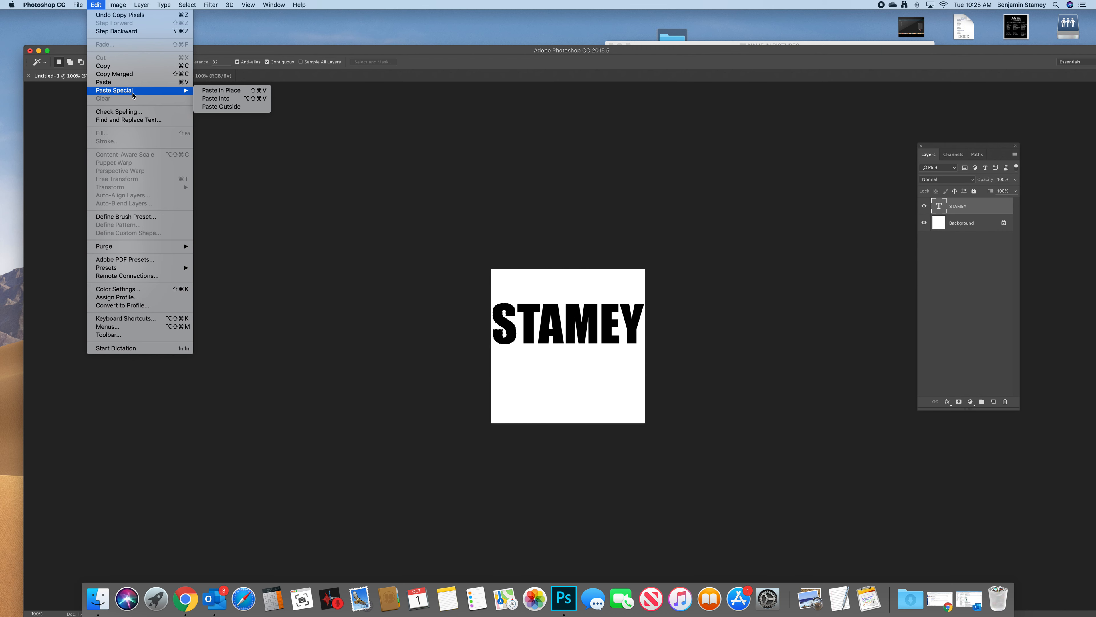
pyautogui.click(223, 102)
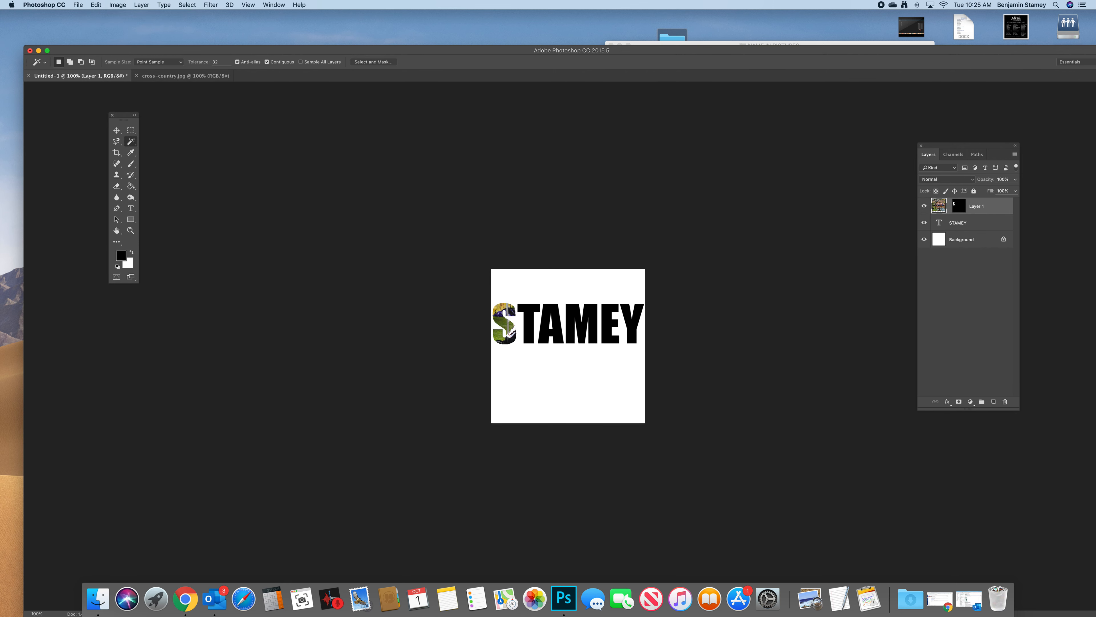
# - Reposition the pasted photo and scale it proportionally to 61% so the runners fill the letter S
pyautogui.press('v')
pyautogui.moveTo(523, 321); pyautogui.dragTo(462, 343)
pyautogui.press('super+t')
pyautogui.moveTo(660, 285); pyautogui.dragTo(512, 337)
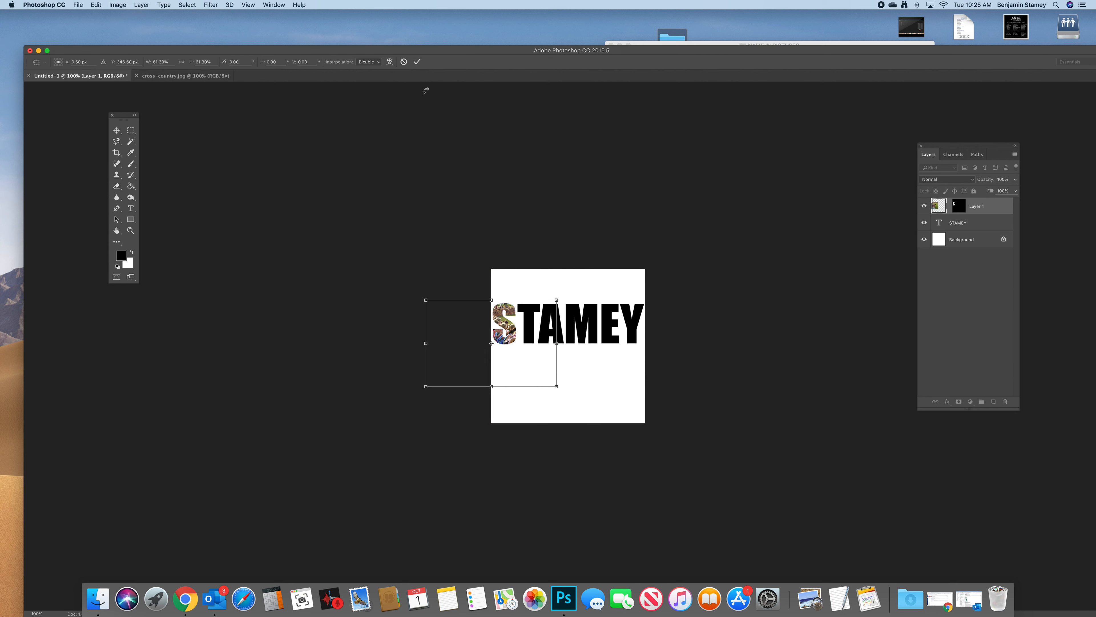
pyautogui.click(417, 63)
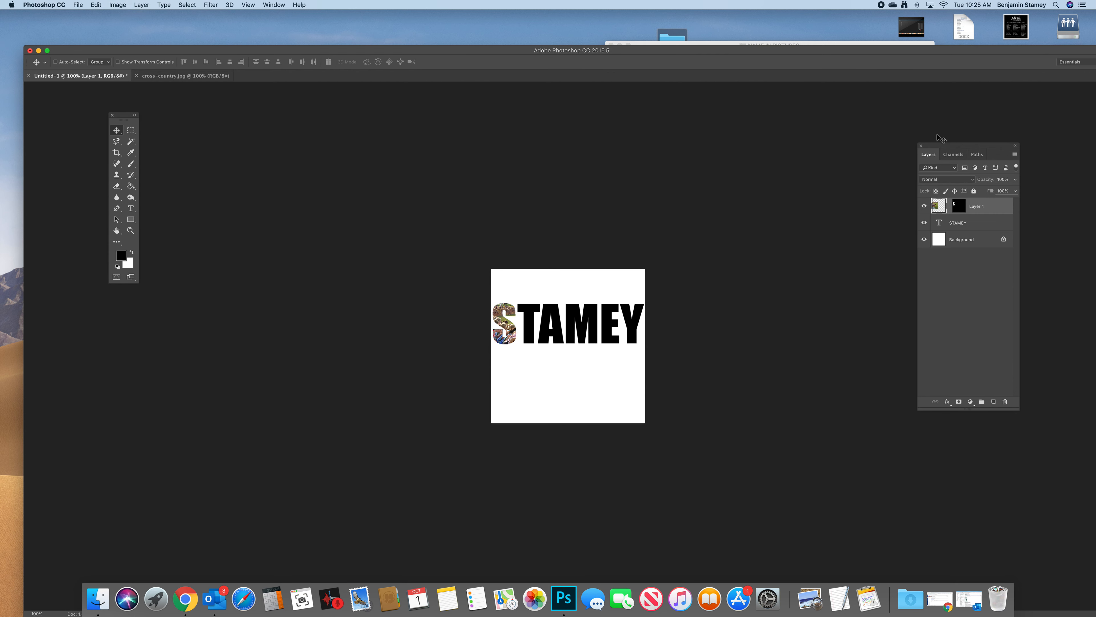
# - Select the letter T on the surname text layer with the Magic Wand tool
pyautogui.moveTo(946, 147); pyautogui.dragTo(698, 210)
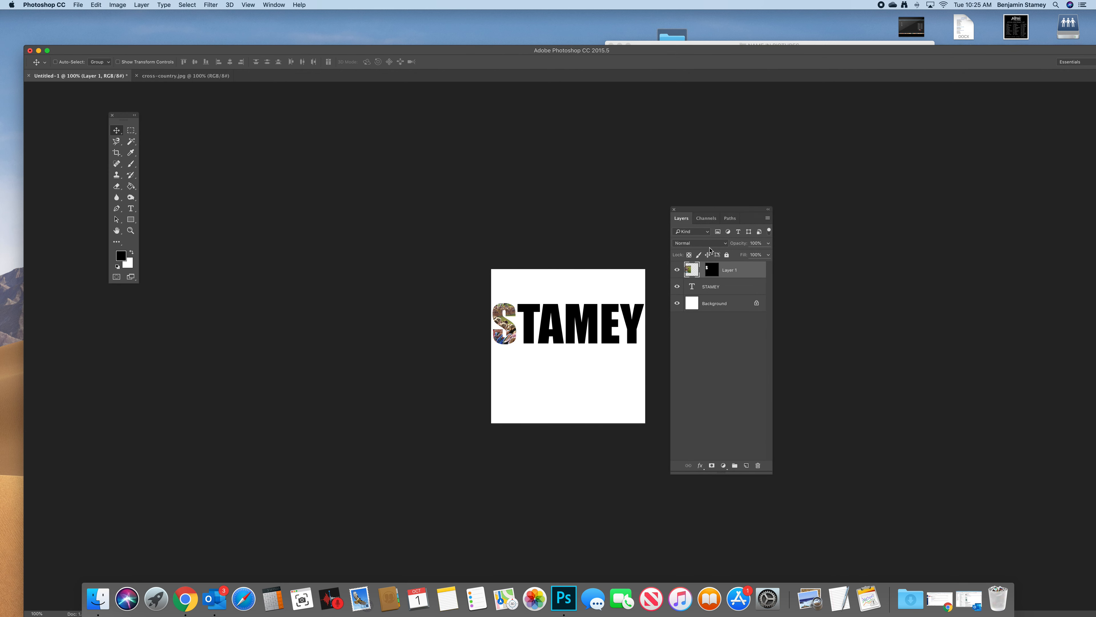
pyautogui.click(717, 289)
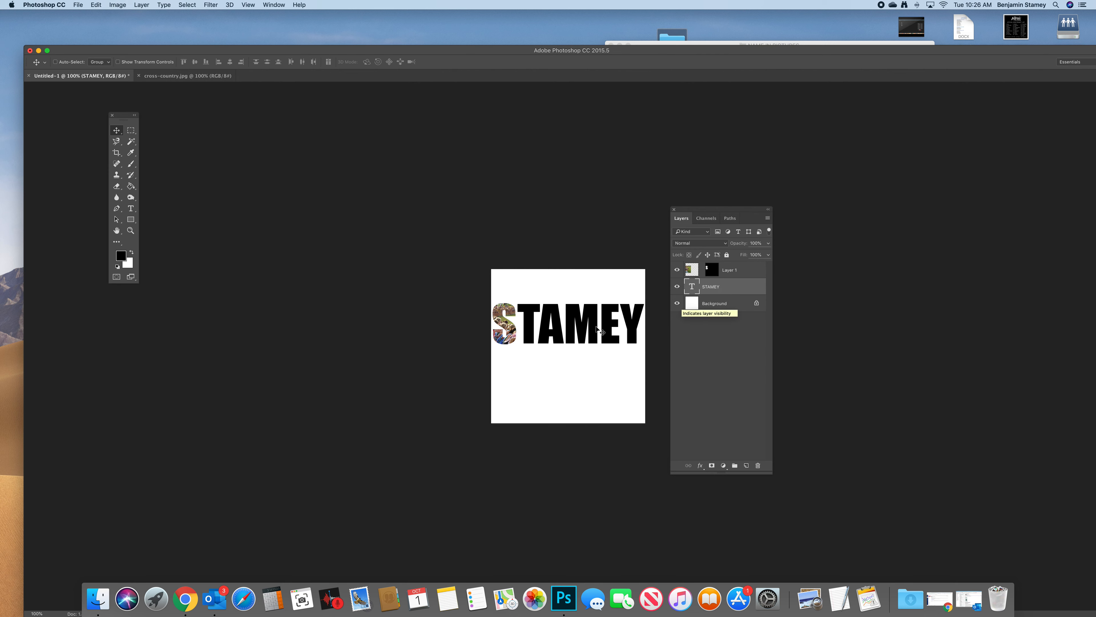
pyautogui.moveTo(130, 141); pyautogui.dragTo(163, 149)
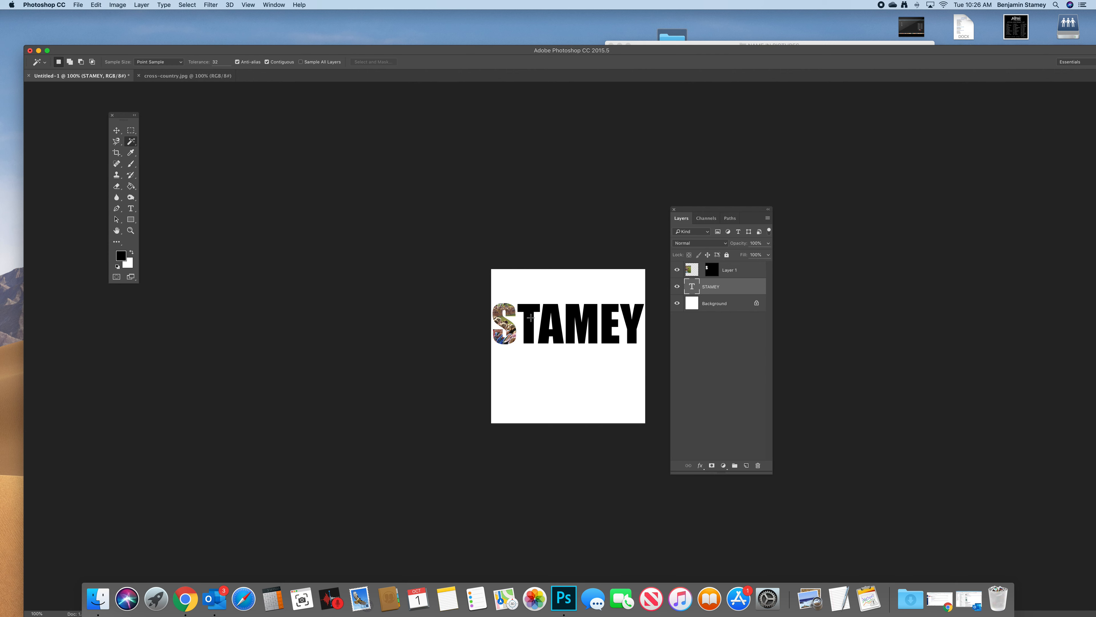
pyautogui.click(529, 326)
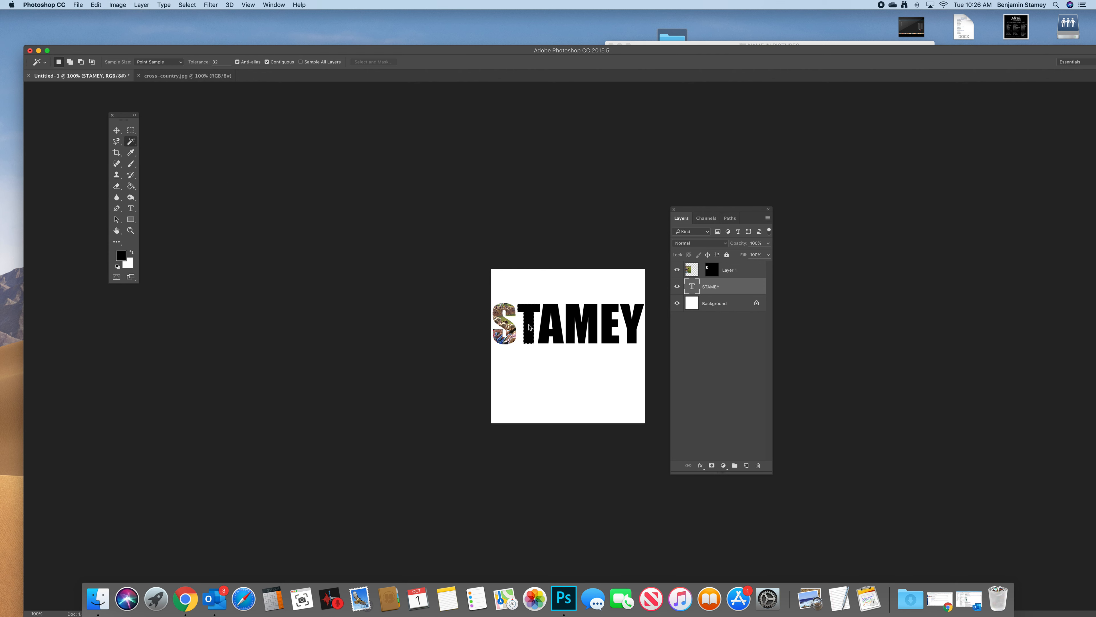
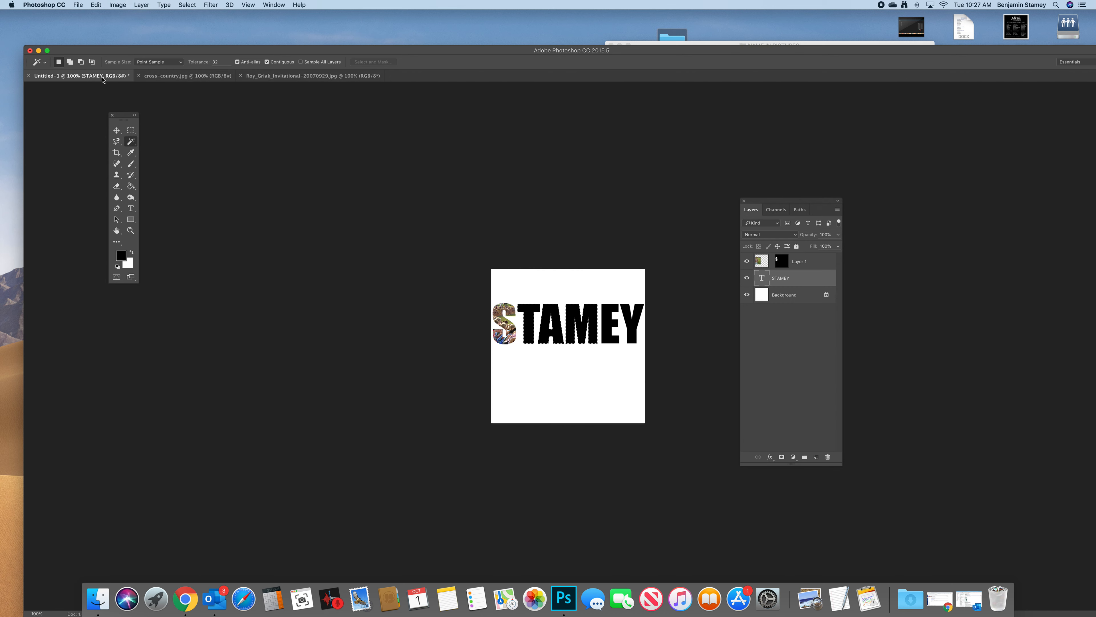
# - Use Paste Into to place the copied race photo inside the selected letters T, A and M
pyautogui.click(96, 5)
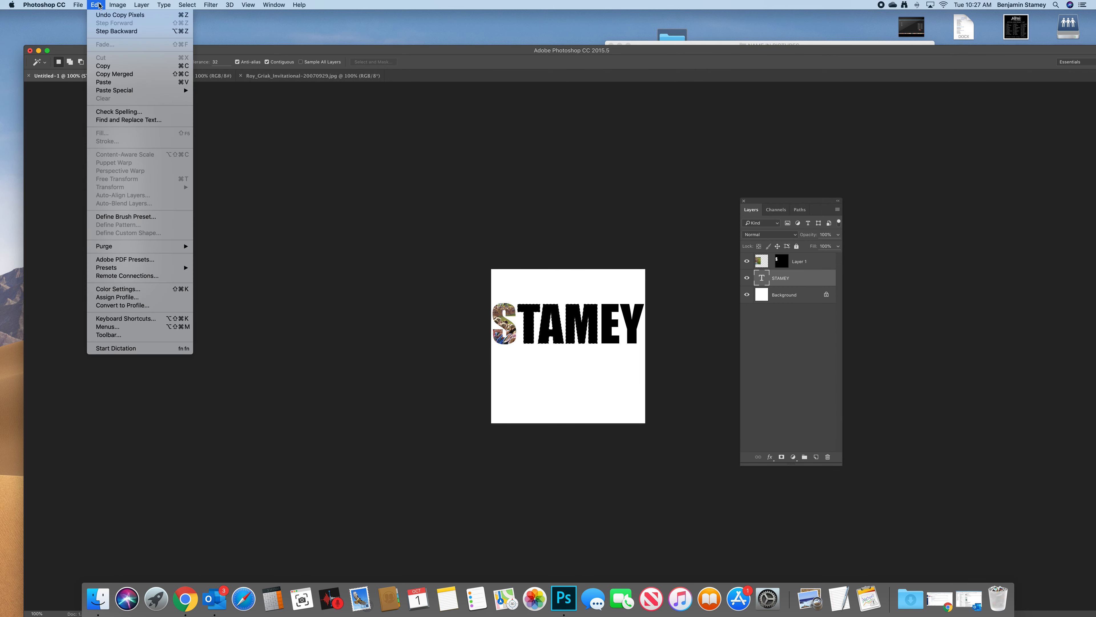
pyautogui.moveTo(130, 94)
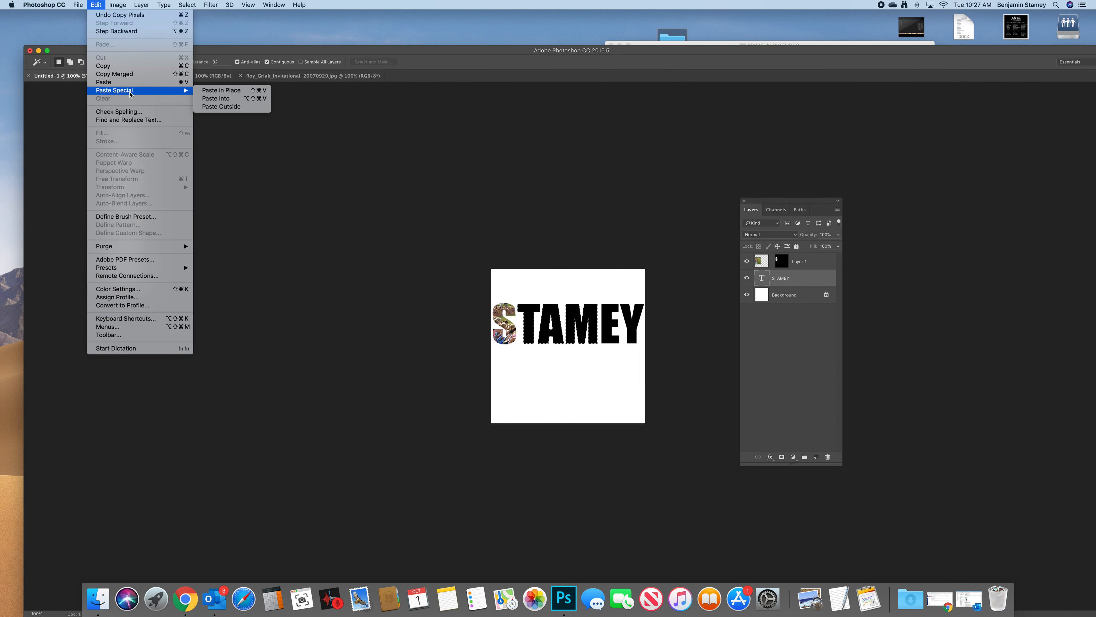
pyautogui.click(215, 98)
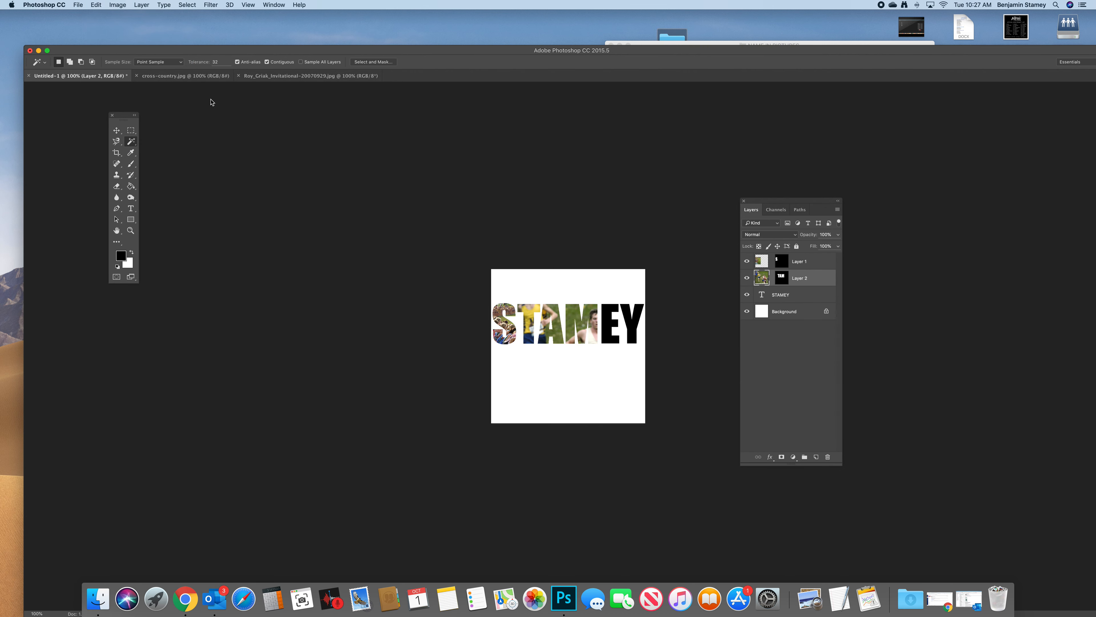
# - Scale the pasted photo proportionally to about 76% and reposition it so the runners fill the letters T, A and M
pyautogui.press('super+t')
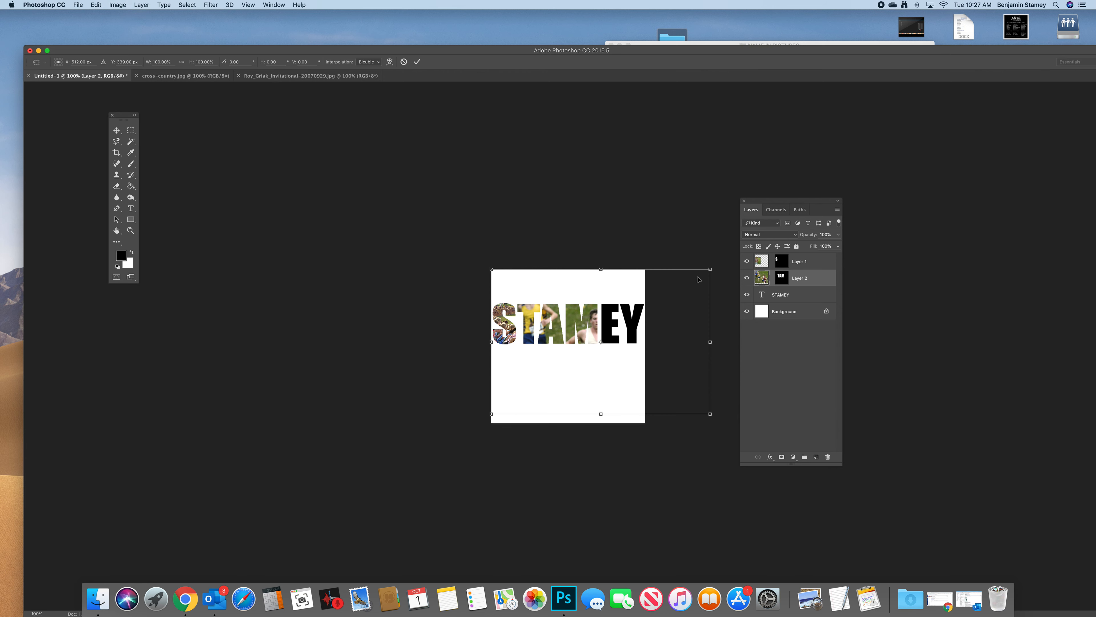
pyautogui.moveTo(710, 269); pyautogui.dragTo(659, 304)
pyautogui.moveTo(586, 340); pyautogui.dragTo(556, 305)
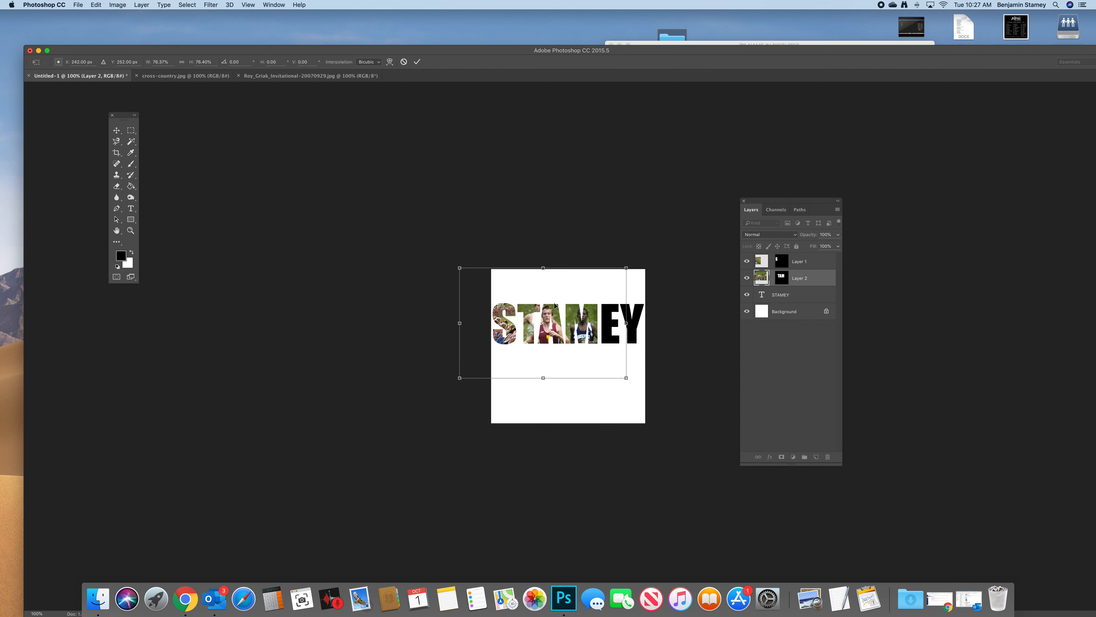
pyautogui.click(416, 62)
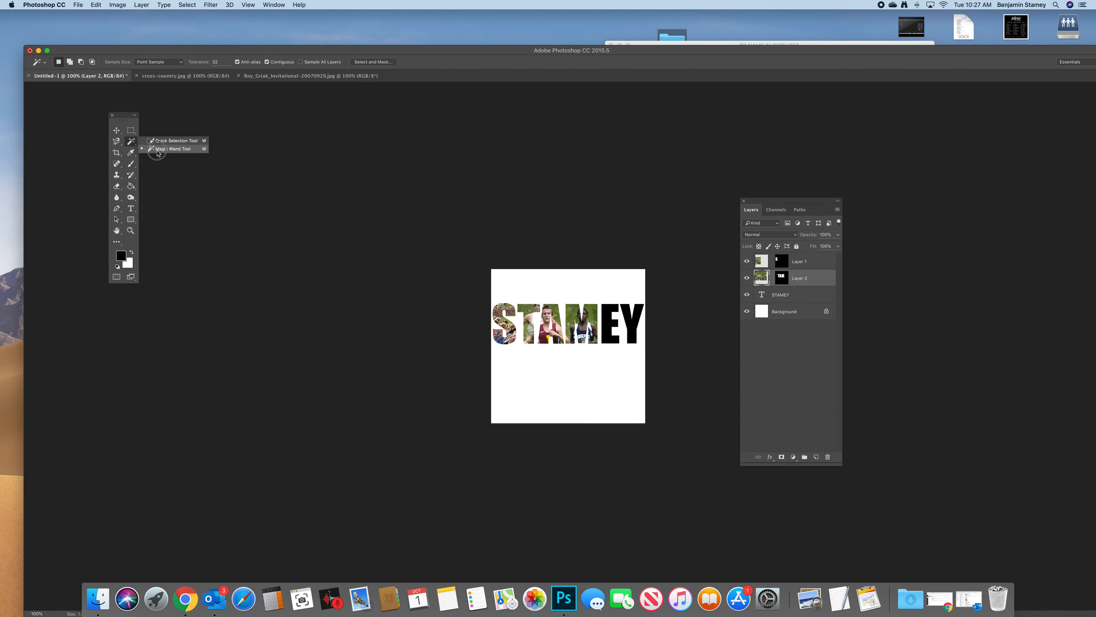
# - Select the letters E and Y on the surname text layer with the Magic Wand tool
pyautogui.click(806, 295)
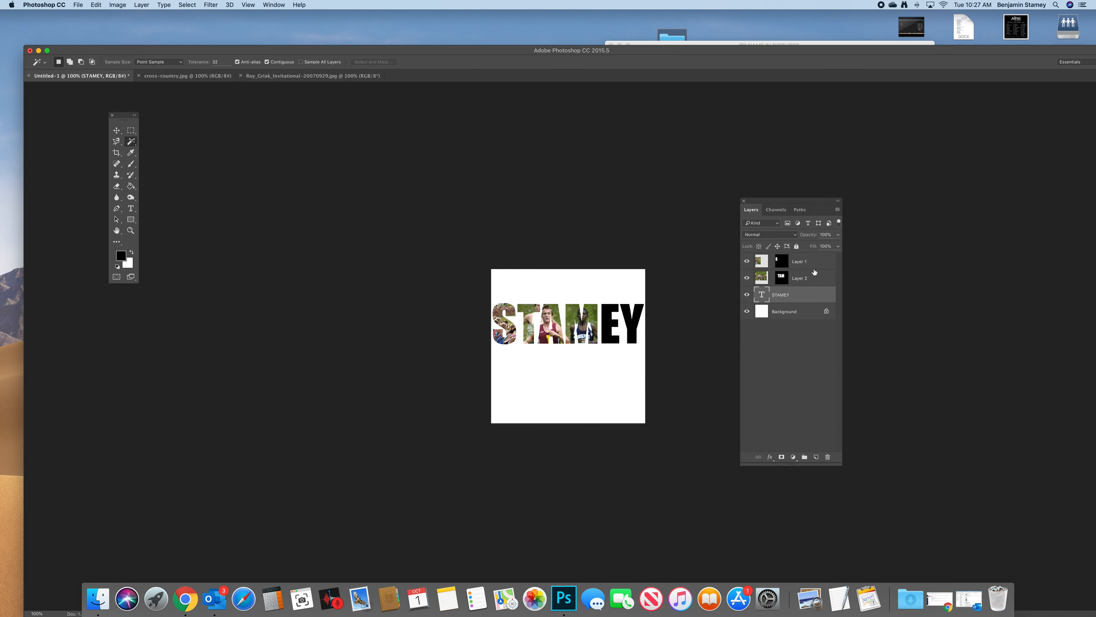
pyautogui.moveTo(810, 202); pyautogui.dragTo(726, 223)
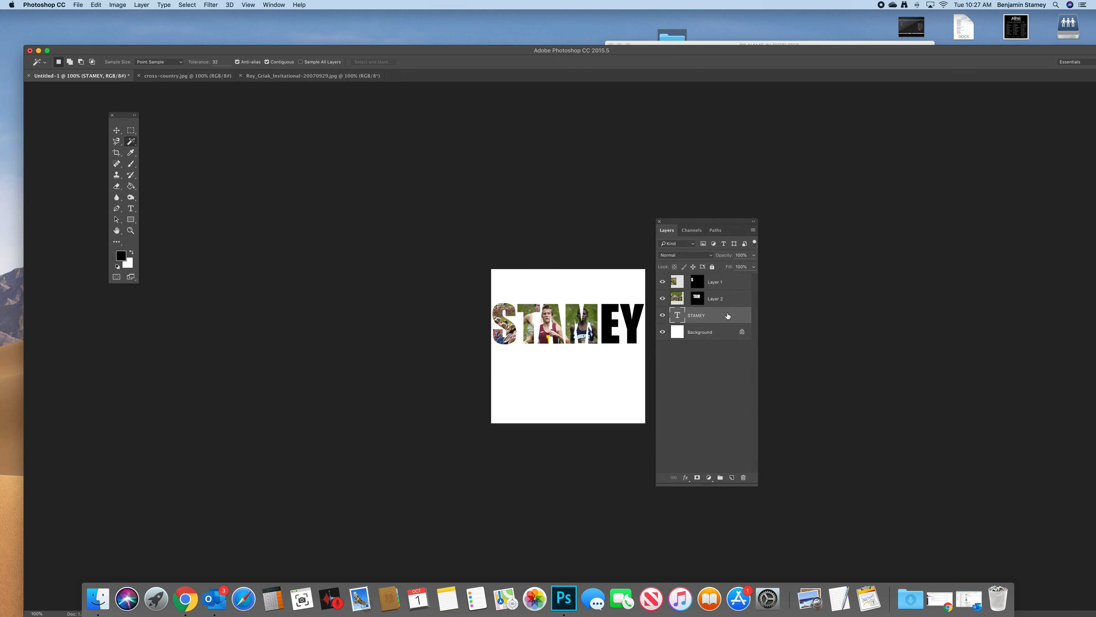
pyautogui.click(613, 328)
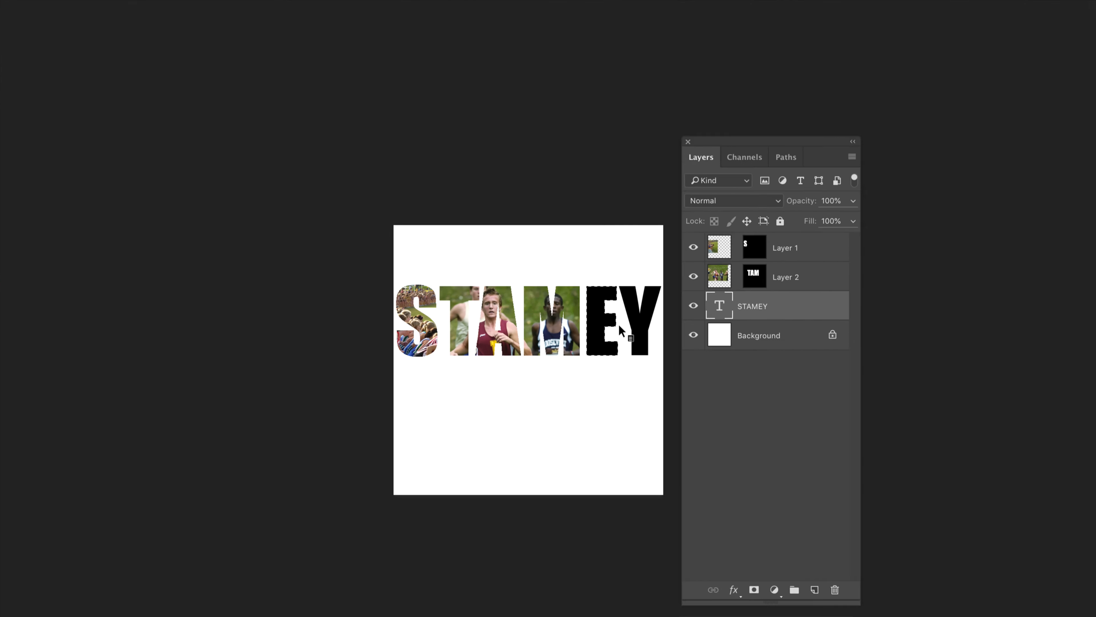
pyautogui.keyDown('shift'); pyautogui.click(647, 321); pyautogui.keyUp('shift')
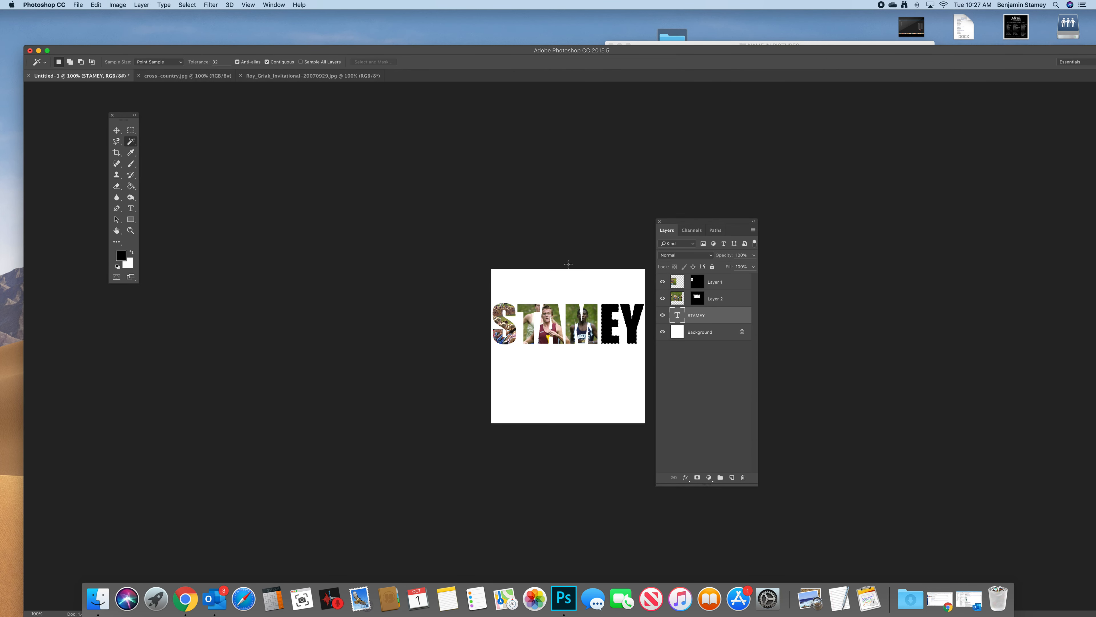
# - Open the photo hpa_gx_001.jpg from the NAME IN PICTURES folder and move the Layers panel clear of it
pyautogui.press('super+o')
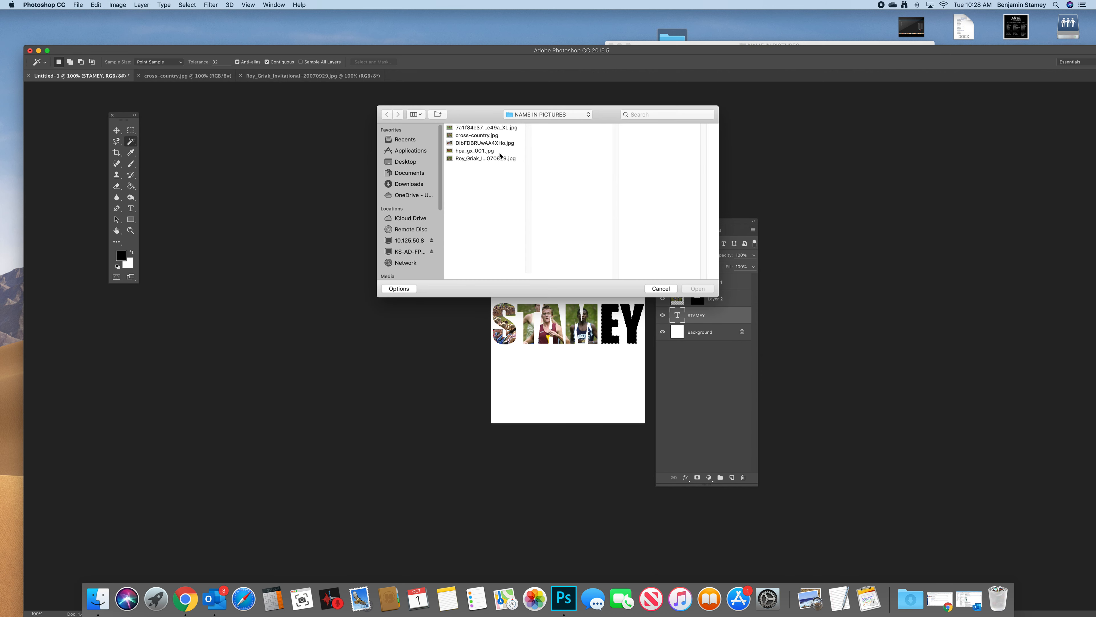
pyautogui.click(490, 151)
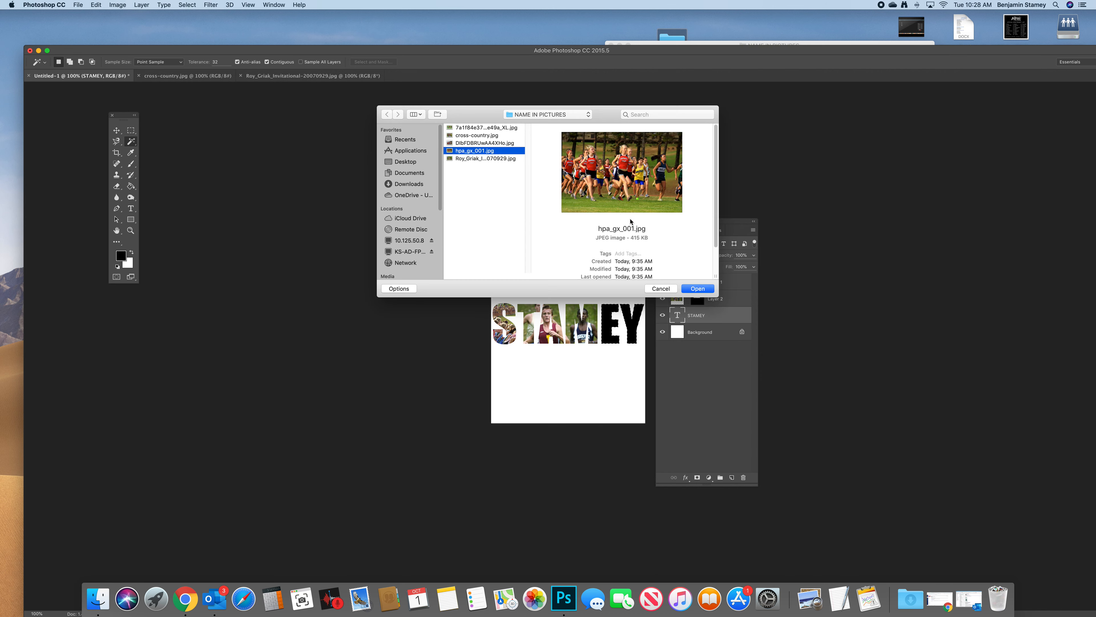
pyautogui.click(697, 288)
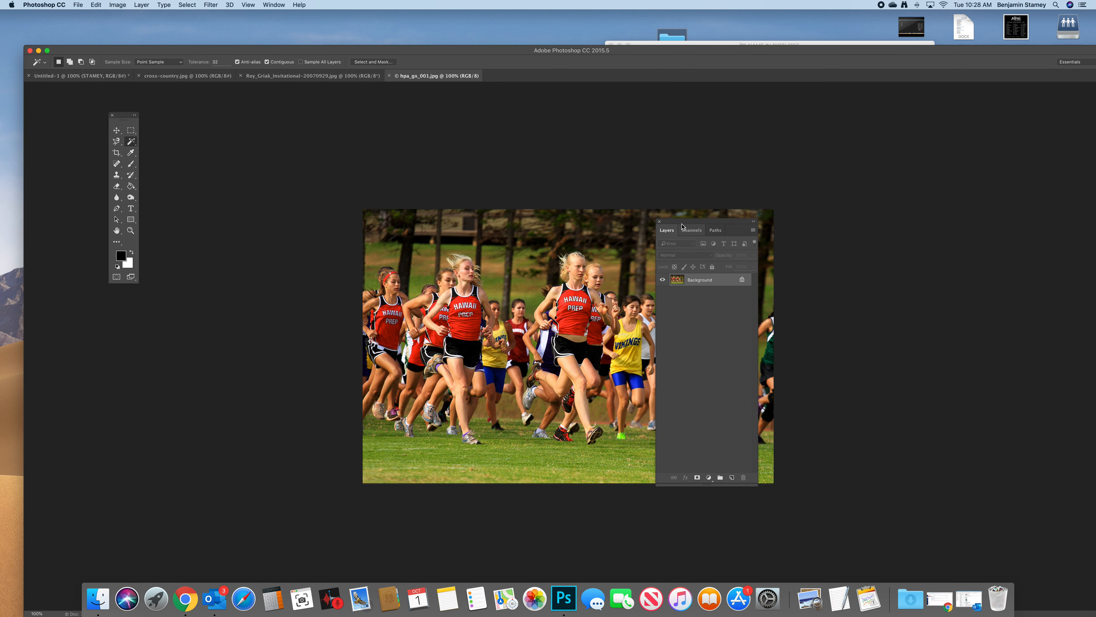
pyautogui.moveTo(682, 226); pyautogui.dragTo(888, 216)
# - Copy the entire hpa_gx_001 photo and use Paste Into to place it inside the selected E and Y of the collage document
pyautogui.press('super+a')
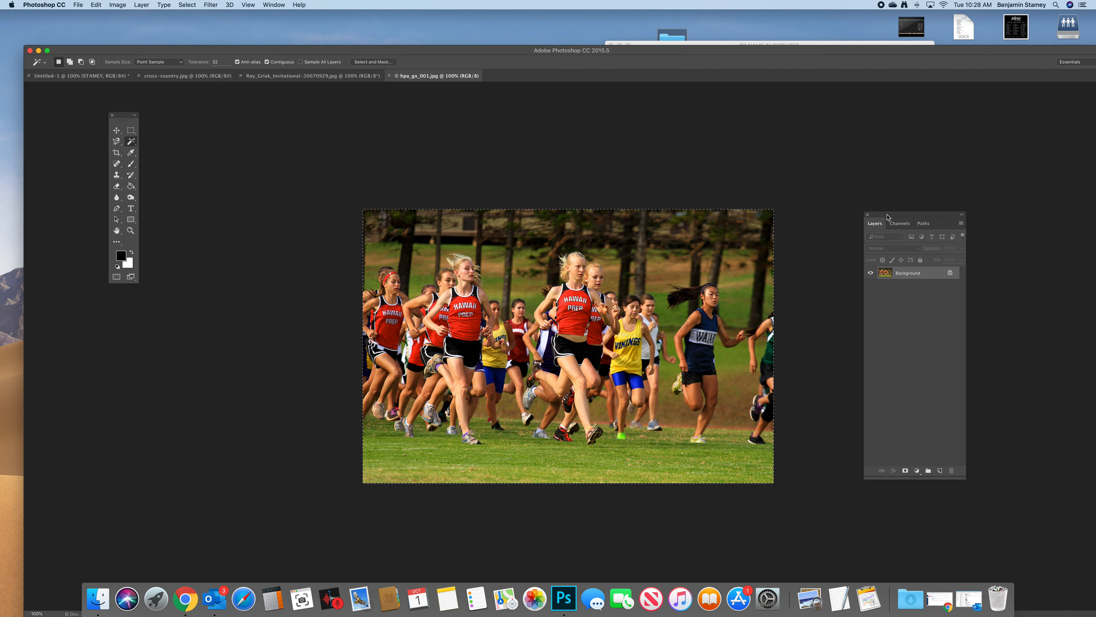
pyautogui.click(95, 77)
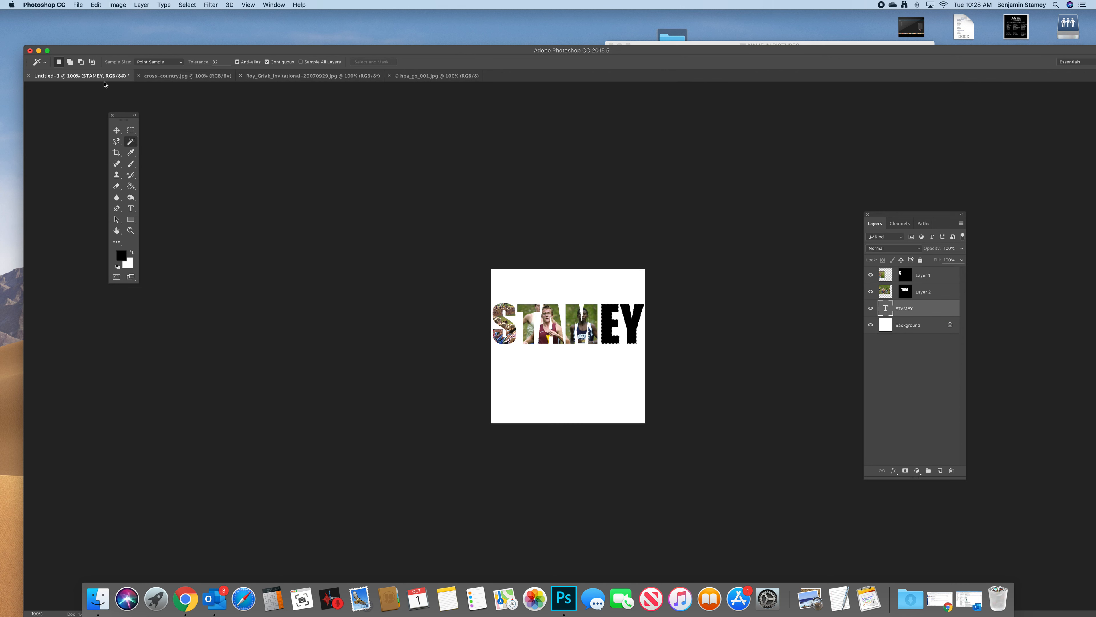
pyautogui.click(96, 5)
pyautogui.moveTo(131, 92)
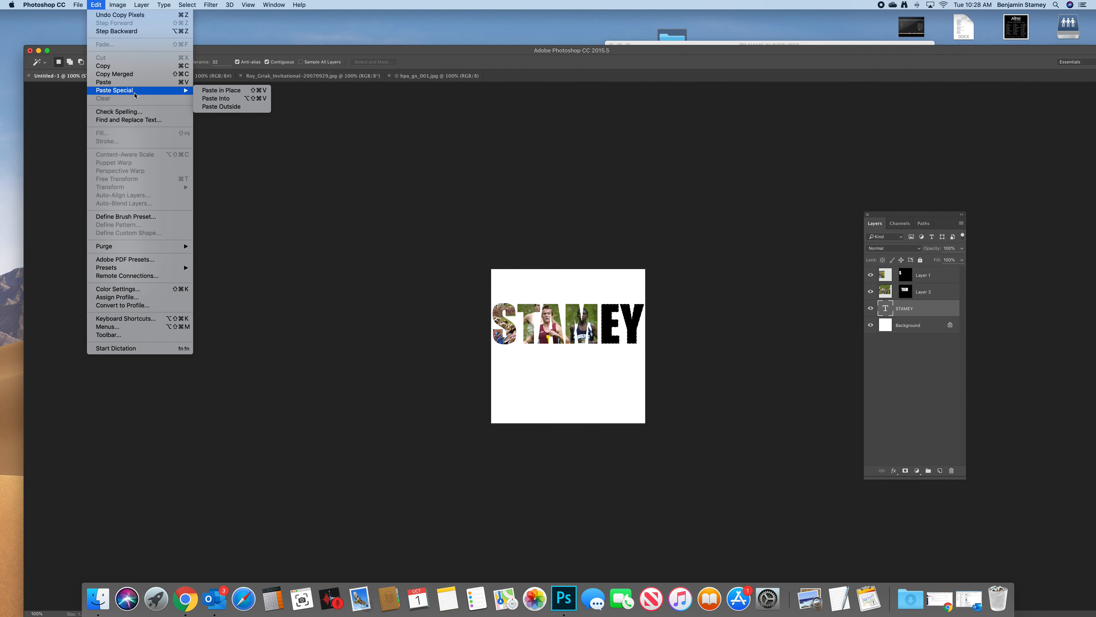
pyautogui.click(216, 98)
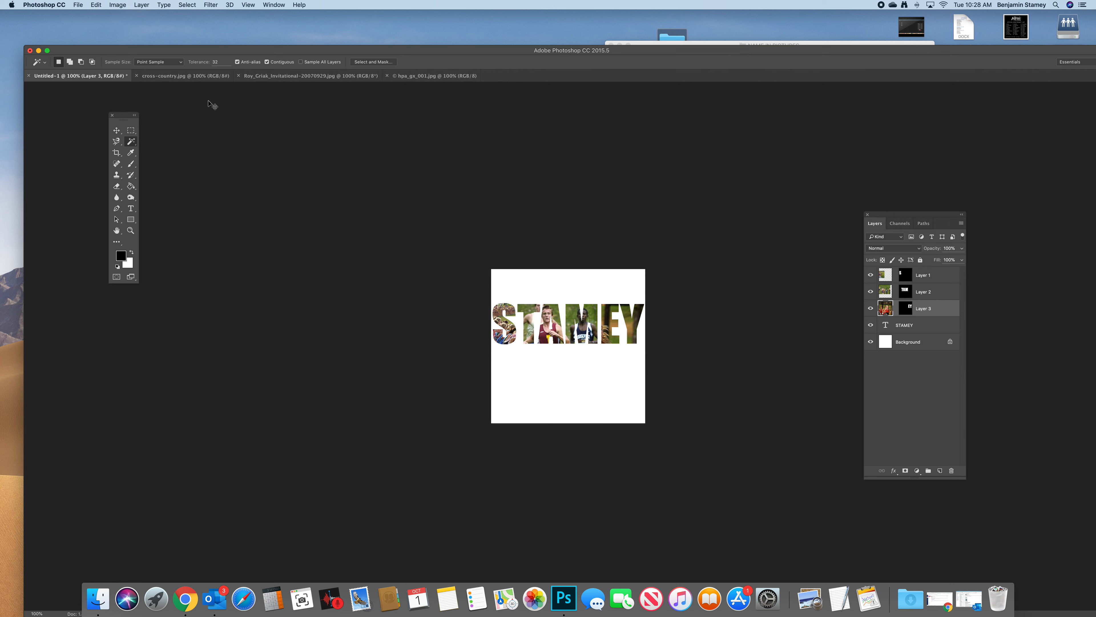
# - Scale the pasted photo proportionally to about 69% and reposition it so the lead runners fill the letters E and Y
pyautogui.press('super+t')
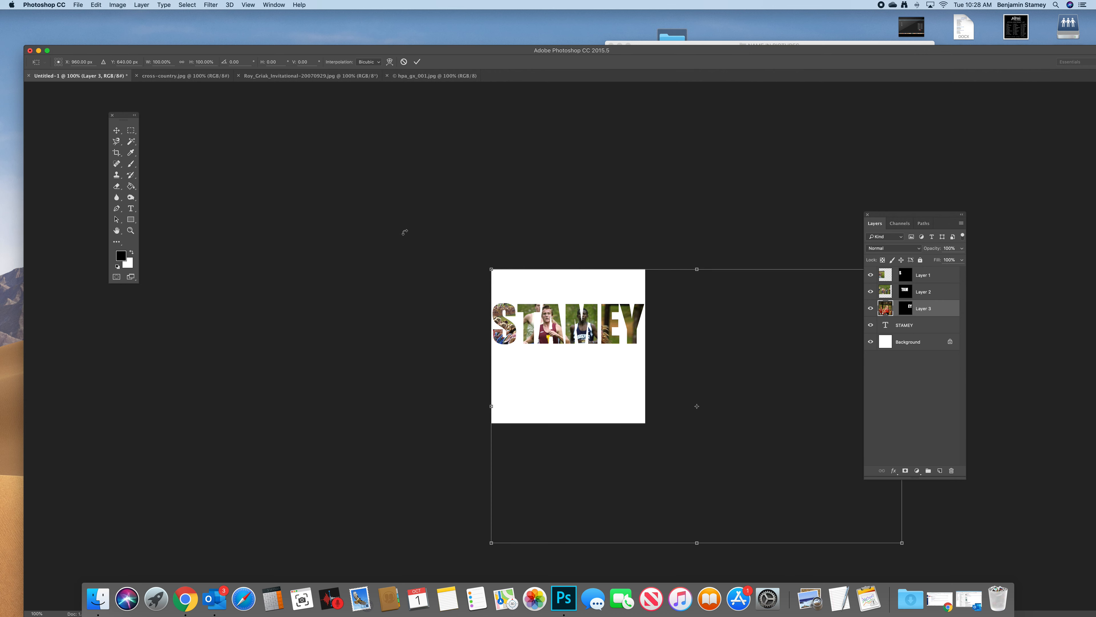
pyautogui.moveTo(719, 360); pyautogui.dragTo(606, 327)
pyautogui.moveTo(380, 237); pyautogui.dragTo(516, 321)
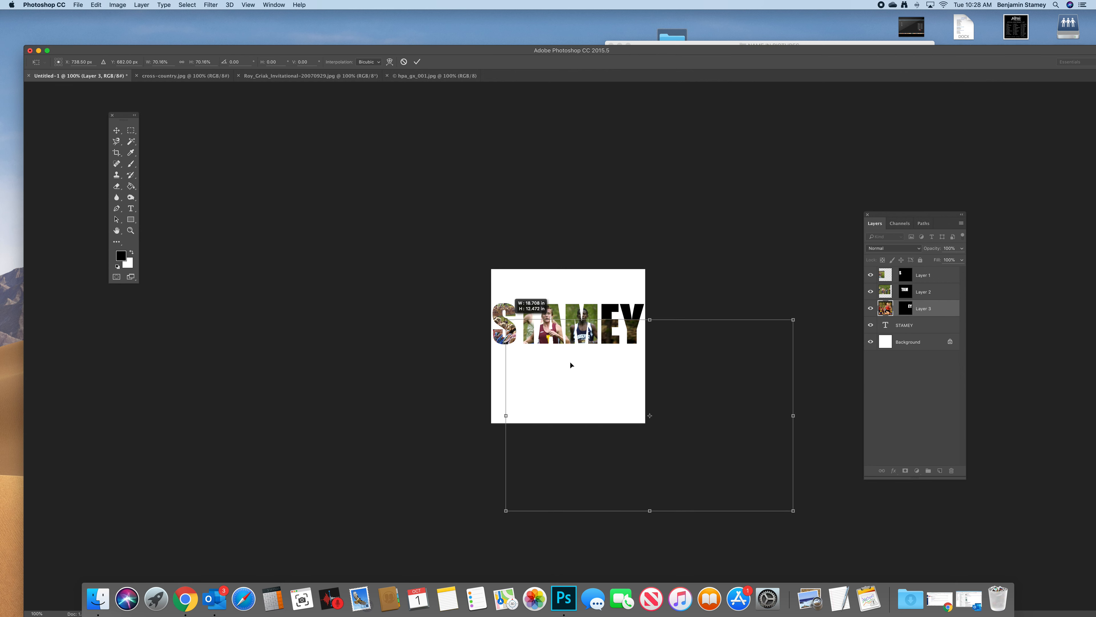
pyautogui.moveTo(603, 394); pyautogui.dragTo(554, 336)
pyautogui.moveTo(461, 268)
pyautogui.mouseDown()
pyautogui.moveTo(471, 307)
pyautogui.moveTo(516, 364)
pyautogui.moveTo(492, 243)
pyautogui.moveTo(497, 303)
pyautogui.moveTo(436, 250)
pyautogui.moveTo(465, 275)
pyautogui.mouseUp()
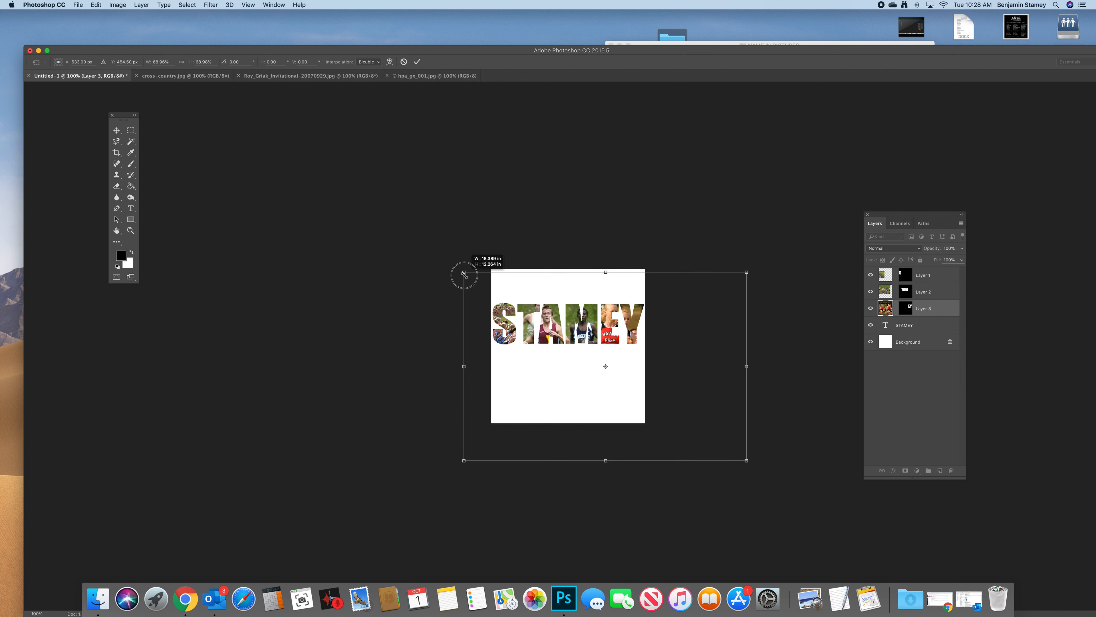
pyautogui.moveTo(658, 365)
pyautogui.mouseDown()
pyautogui.moveTo(670, 368)
pyautogui.moveTo(659, 365)
pyautogui.mouseUp()
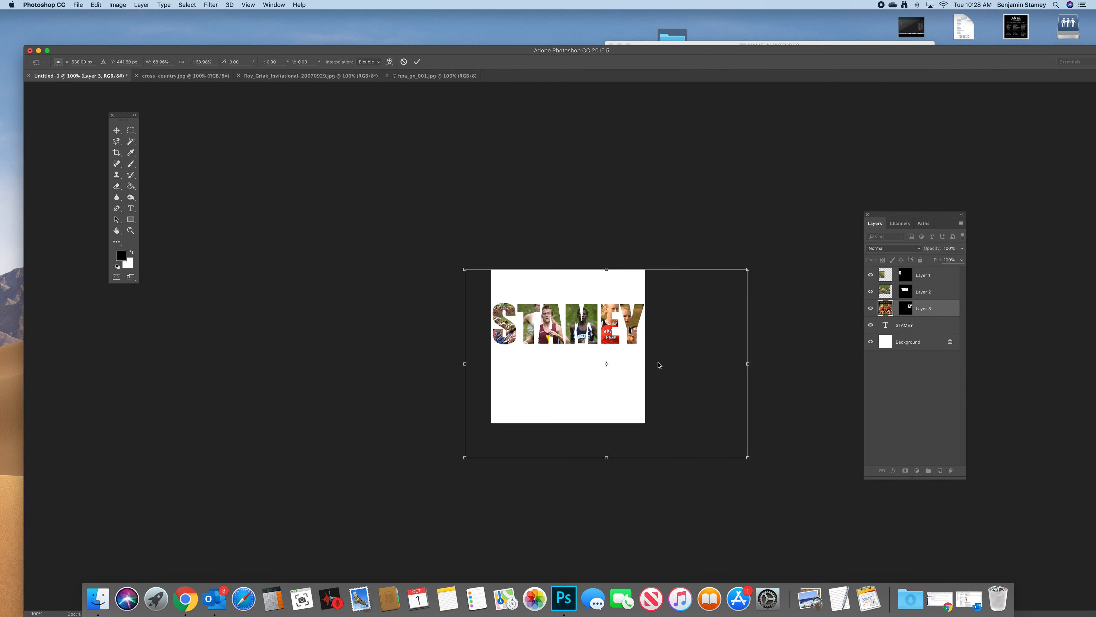
pyautogui.click(417, 62)
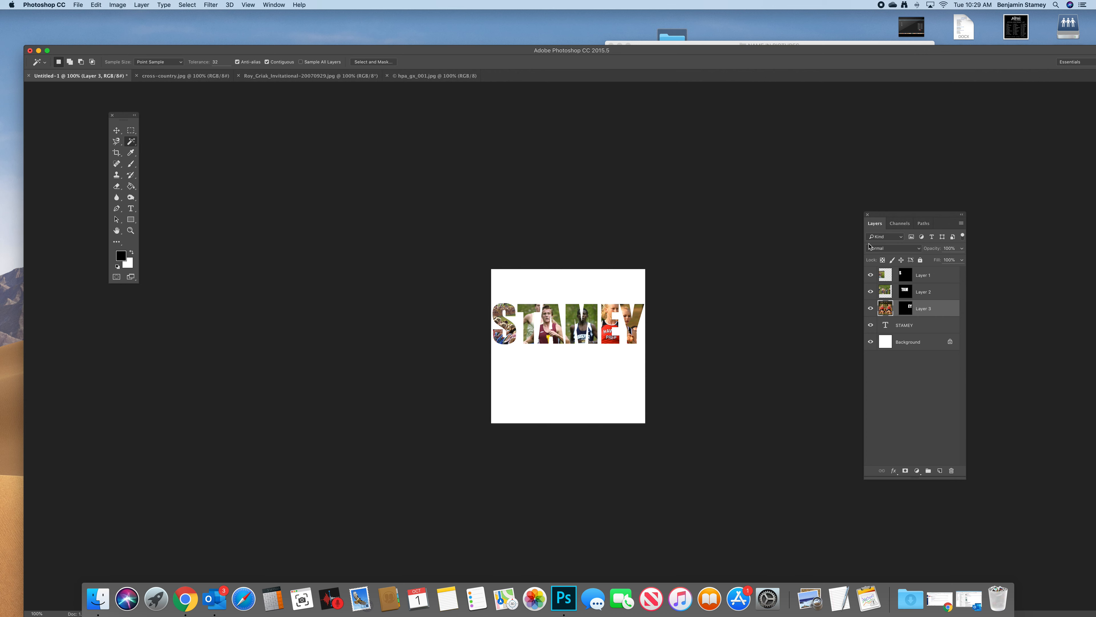
# - Add a Drop Shadow layer style to the surname text layer and show its settings
pyautogui.moveTo(909, 229); pyautogui.dragTo(712, 203)
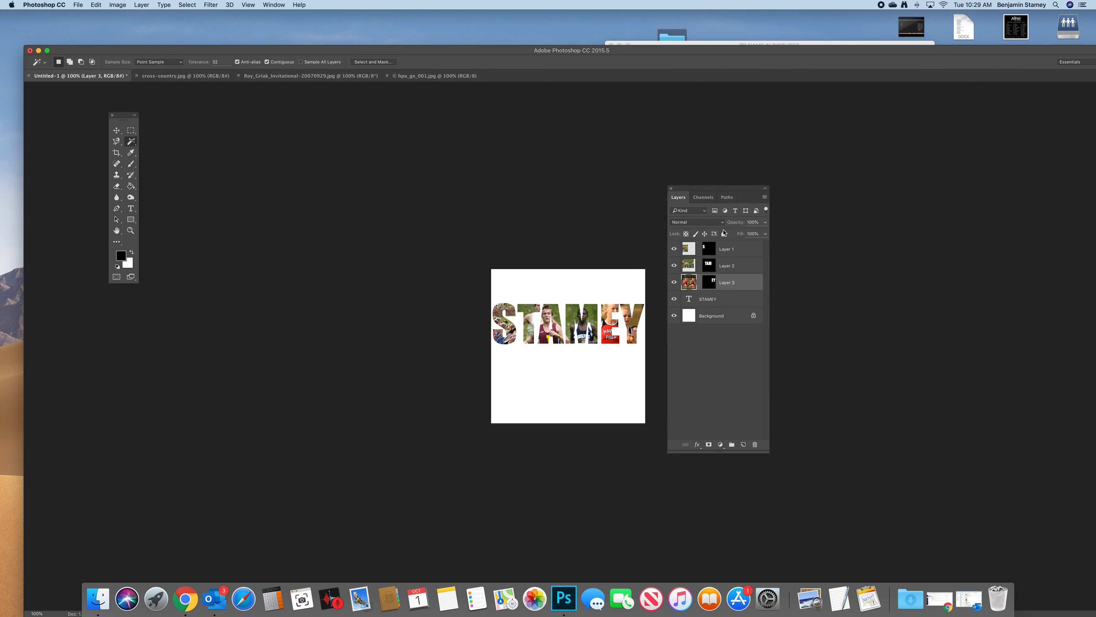
pyautogui.click(738, 303)
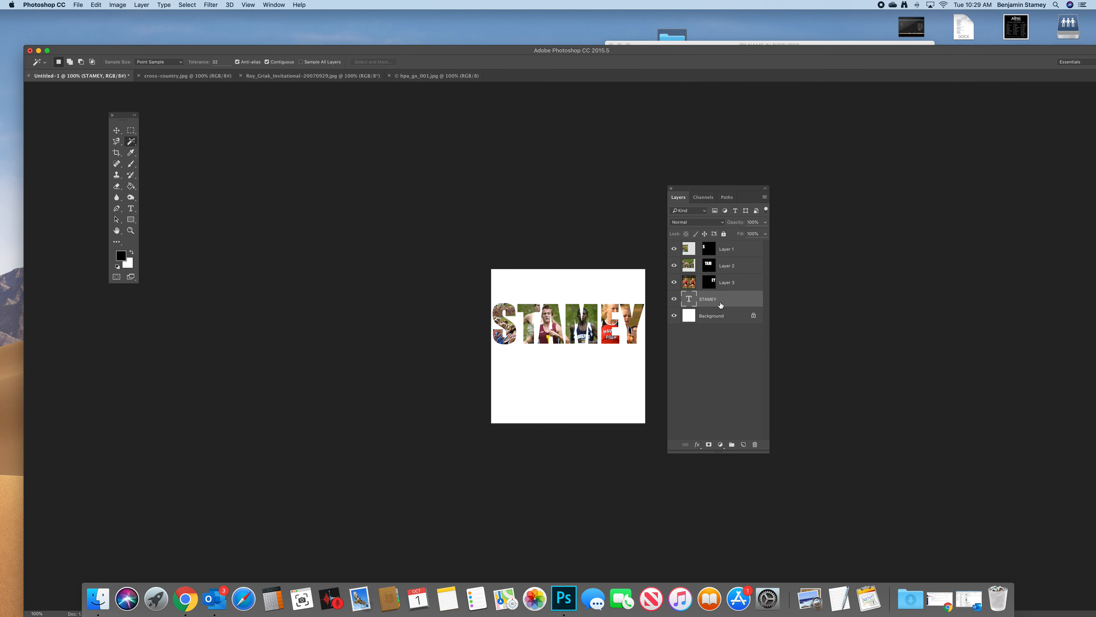
pyautogui.doubleClick(751, 301)
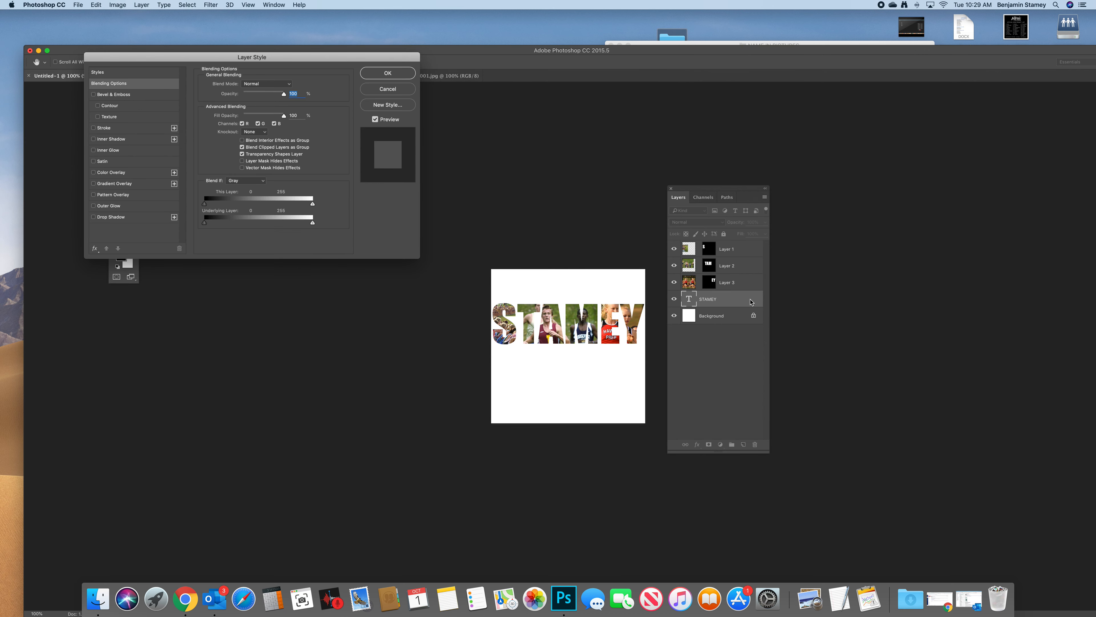
pyautogui.moveTo(352, 65); pyautogui.dragTo(442, 176)
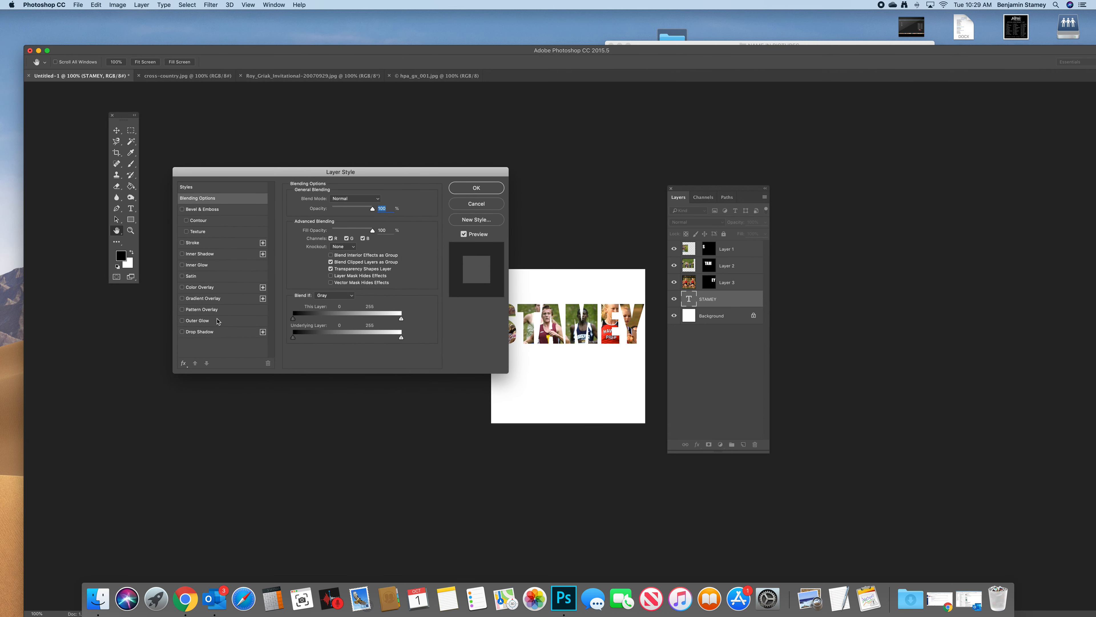
pyautogui.click(182, 332)
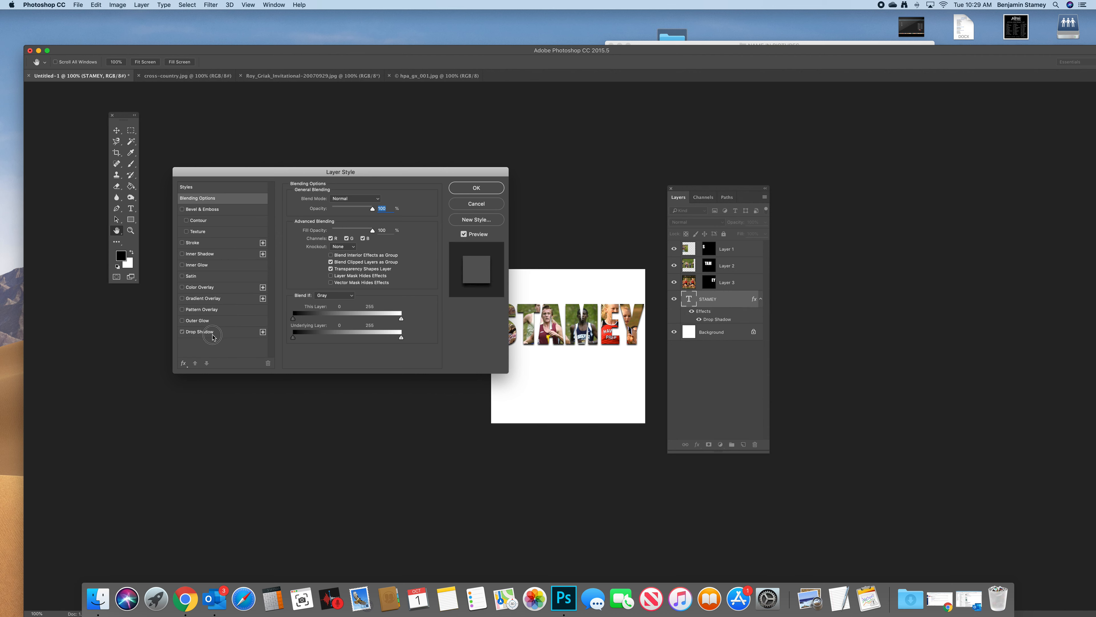
pyautogui.click(224, 336)
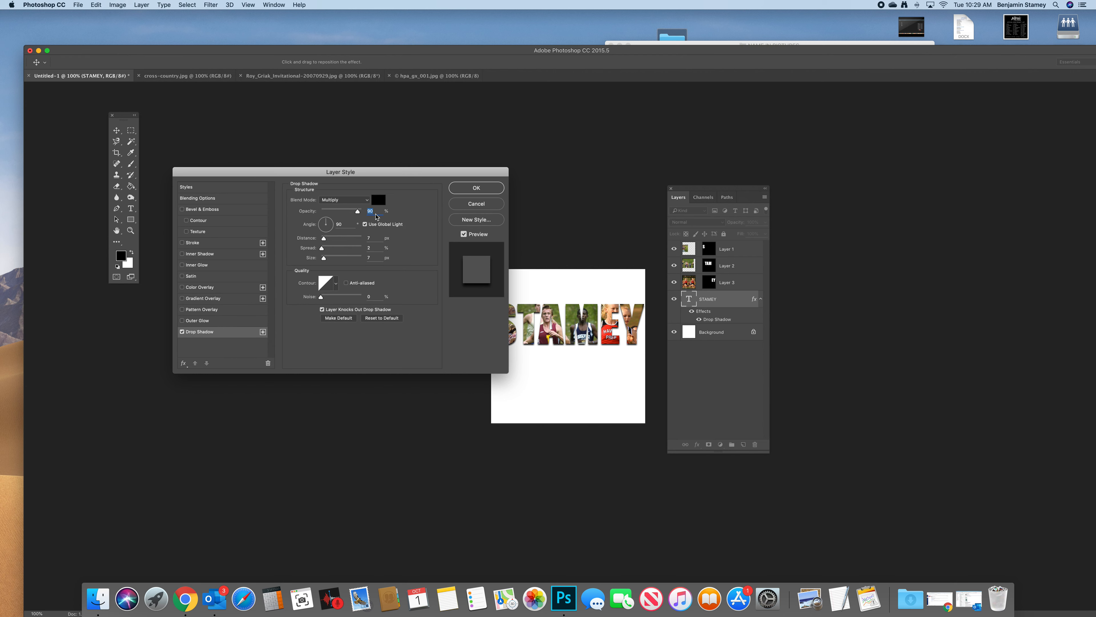
# - Set the drop shadow to a 120° angle, 15 px distance and 5% spread, compare it using Preview, and apply the style
pyautogui.doubleClick(342, 224)
pyautogui.write('120')
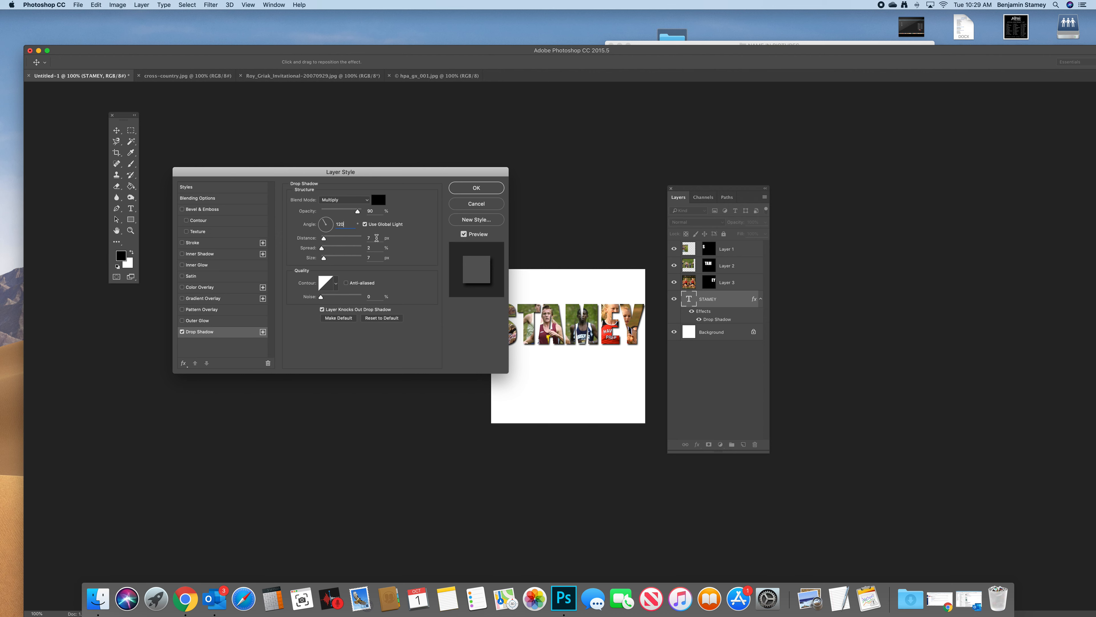
pyautogui.moveTo(377, 238); pyautogui.dragTo(369, 240)
pyautogui.write('15')
pyautogui.press('Tab')
pyautogui.write('5')
pyautogui.press('Tab')
pyautogui.write('15')
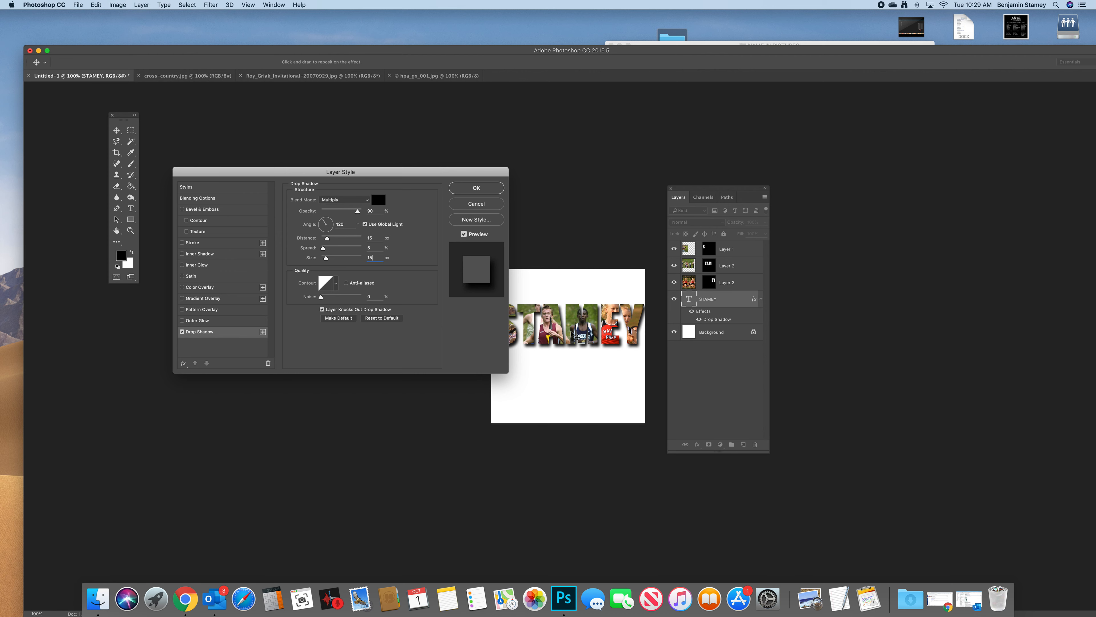
pyautogui.click(464, 234)
pyautogui.click(464, 234)
pyautogui.click(464, 234)
pyautogui.click(464, 235)
pyautogui.click(474, 188)
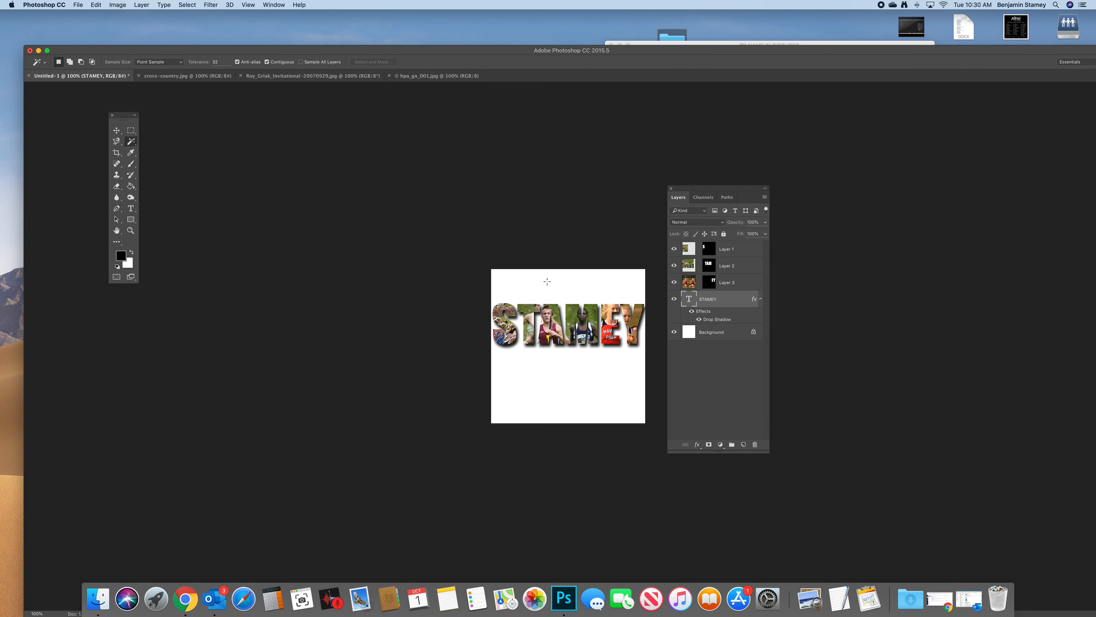
# - Unlock the Background layer and fill it with green #7b904c sampled from the photo inside the letters, using the Paint Bucket tool
pyautogui.click(734, 337)
pyautogui.click(758, 334)
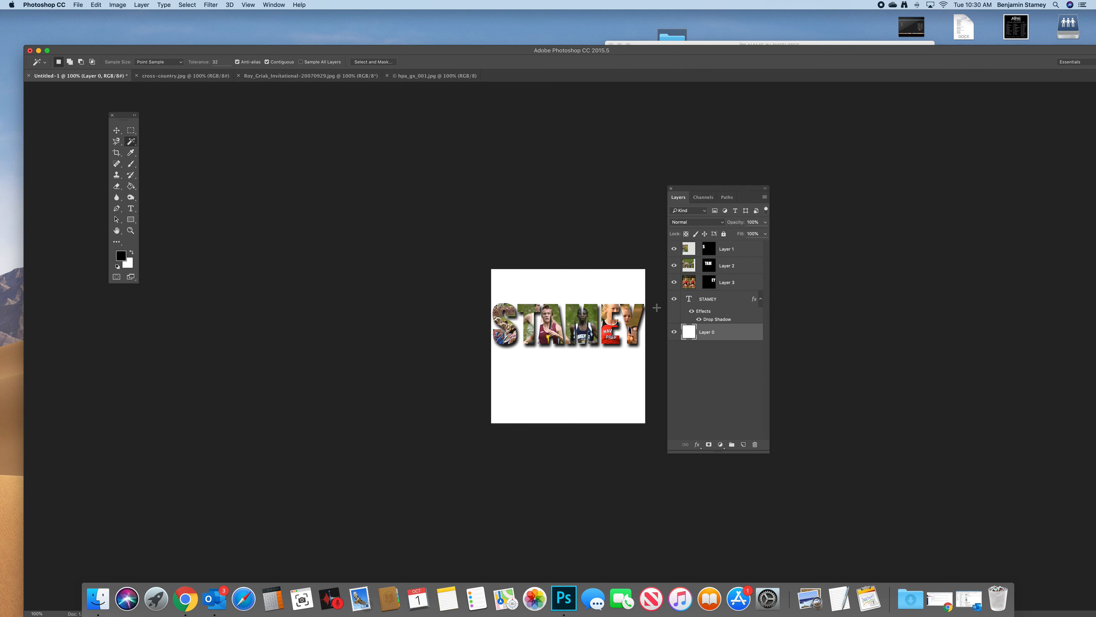
pyautogui.moveTo(130, 185); pyautogui.dragTo(168, 192)
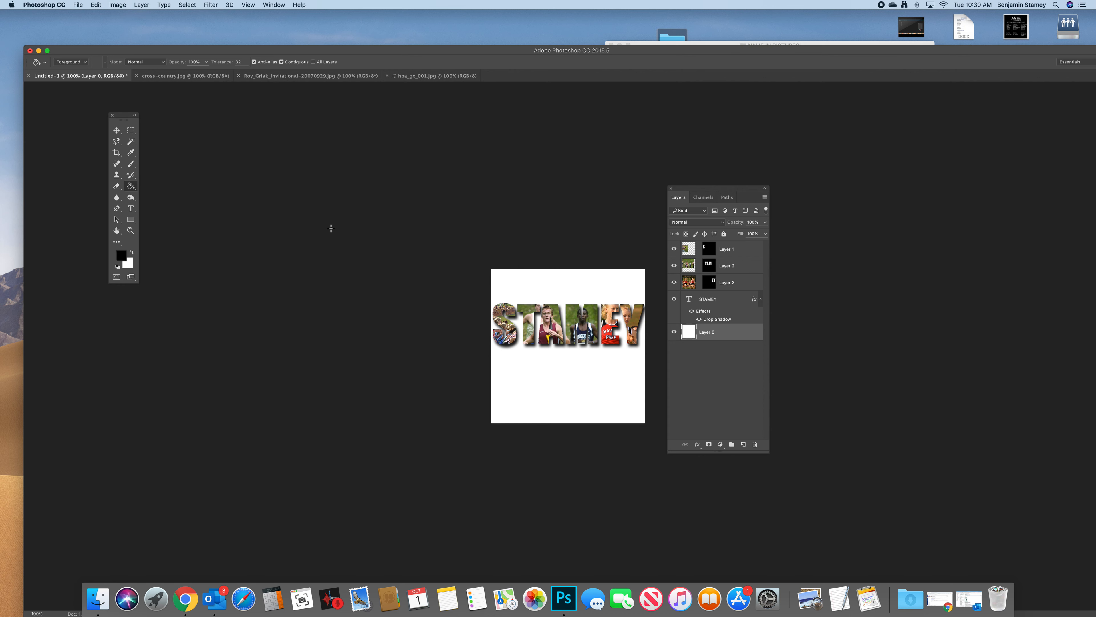
pyautogui.click(121, 255)
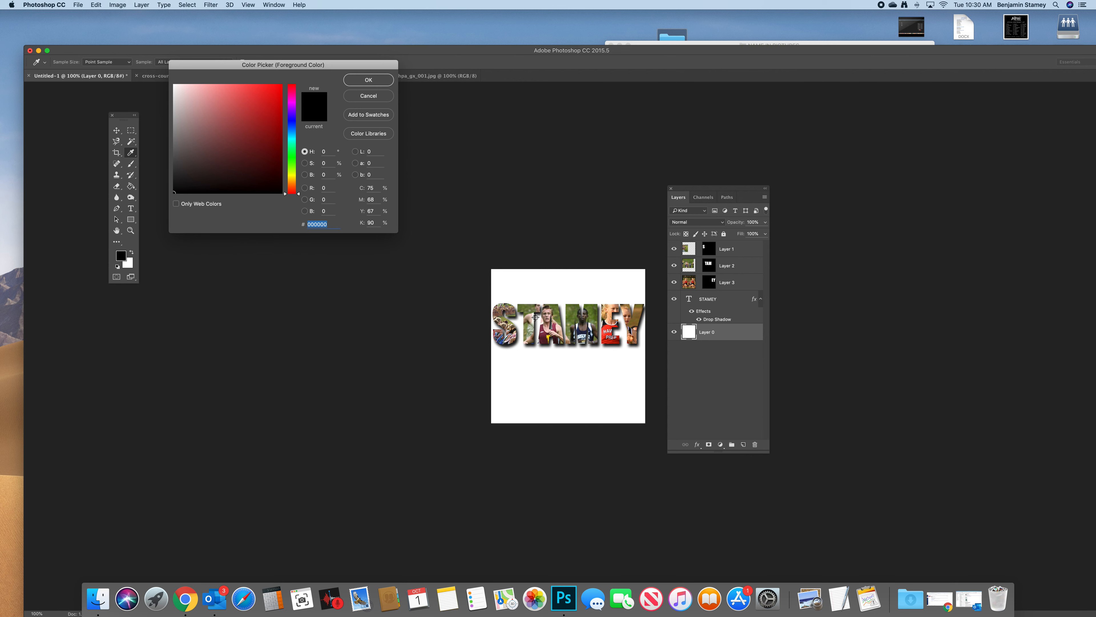
pyautogui.click(567, 329)
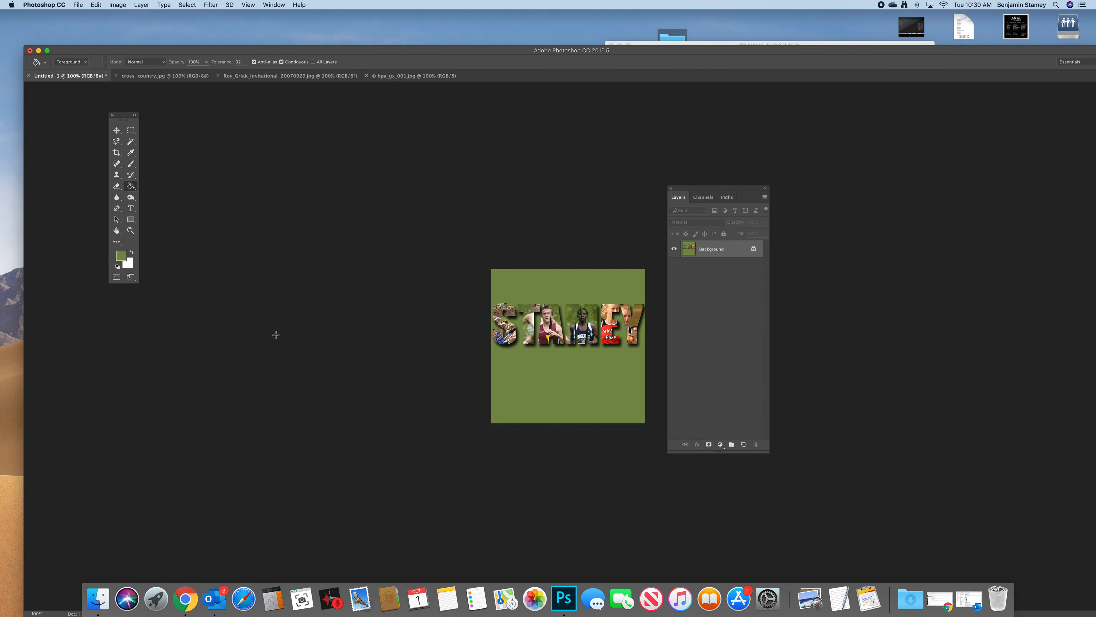
# - Crop the canvas above and below the name into a narrow horizontal banner
pyautogui.moveTo(568, 269)
pyautogui.mouseDown()
pyautogui.moveTo(568, 257)
pyautogui.moveTo(571, 285)
pyautogui.mouseUp()
pyautogui.moveTo(568, 407); pyautogui.dragTo(566, 374)
pyautogui.press('Return')
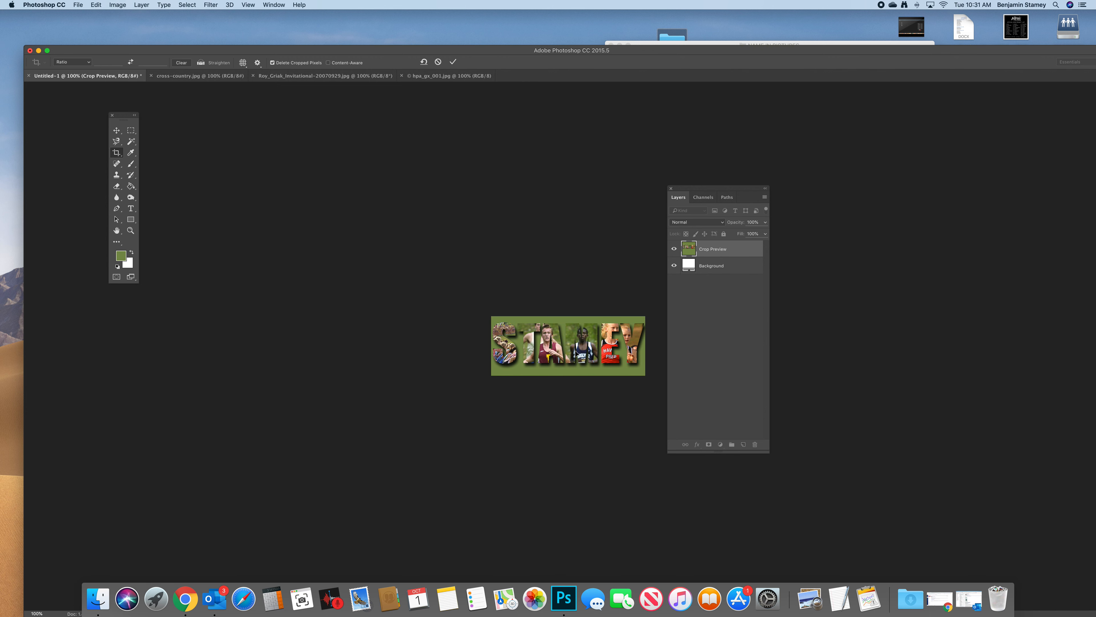